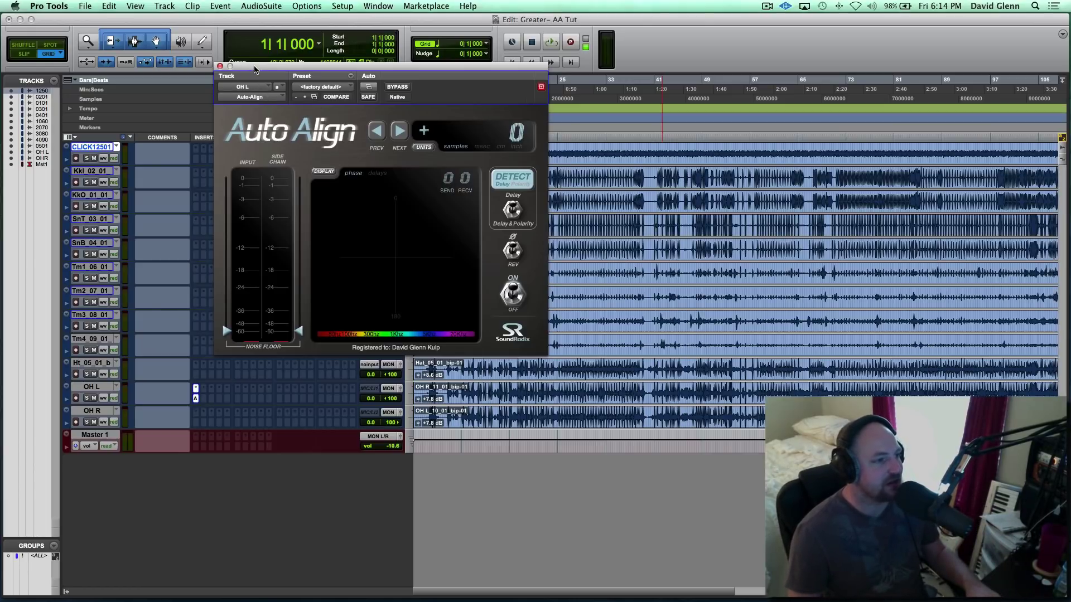
Step: Select the OH L track and set its Auto-Align plug-in to send on channel 1 as the timing reference
left_click_drag(254, 70, 286, 58)
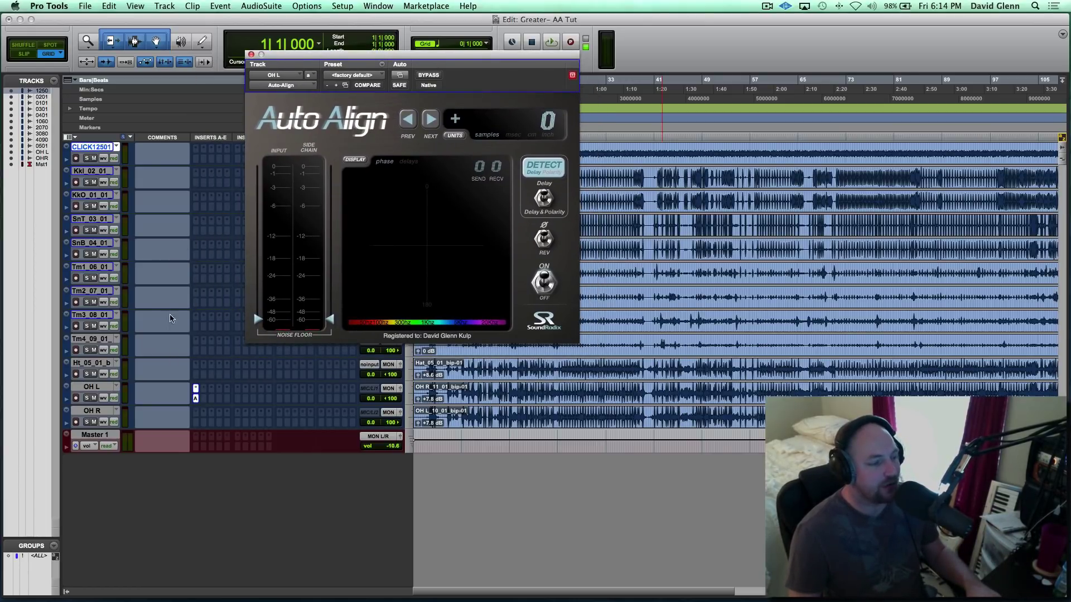
left_click(93, 387)
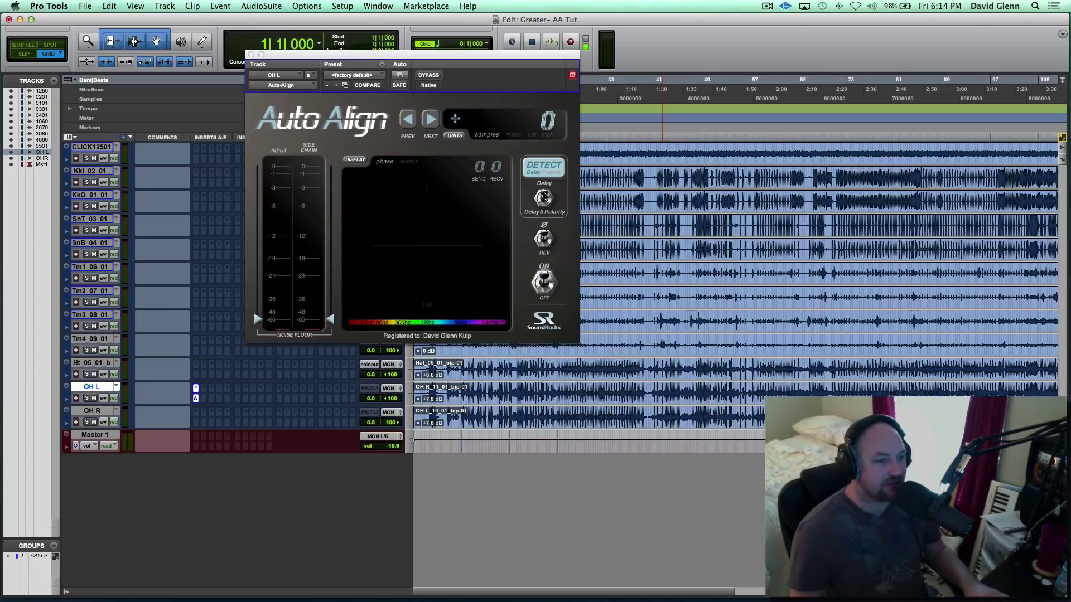
left_click(545, 197)
left_click(545, 197)
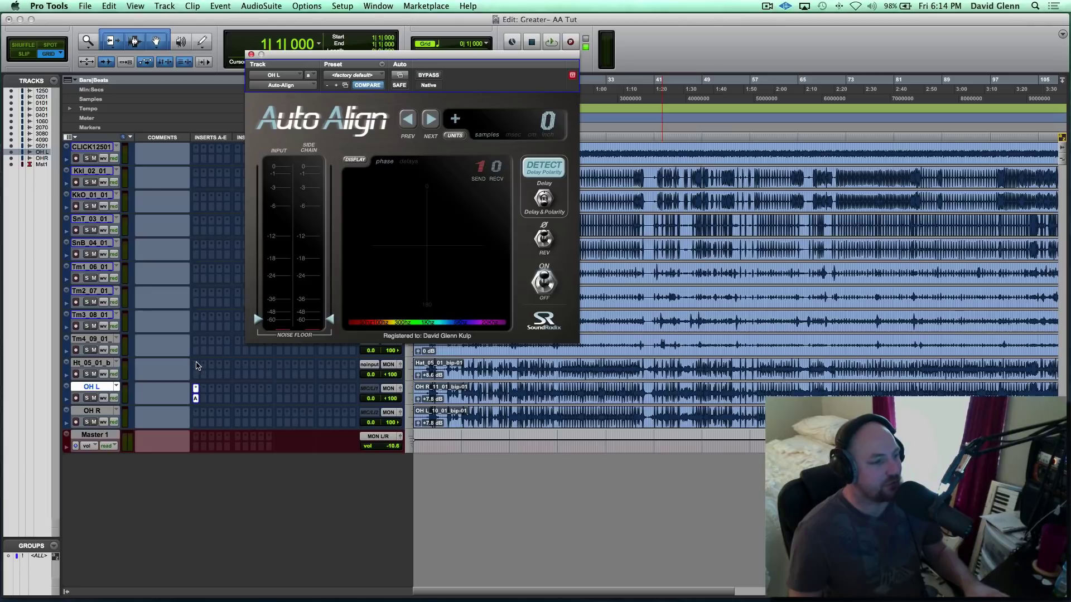
Step: Copy Auto-Align to OH R with send 0 and receive 1, and duplicate that insert onto the remaining drum tracks
left_click(196, 365)
left_click(192, 384)
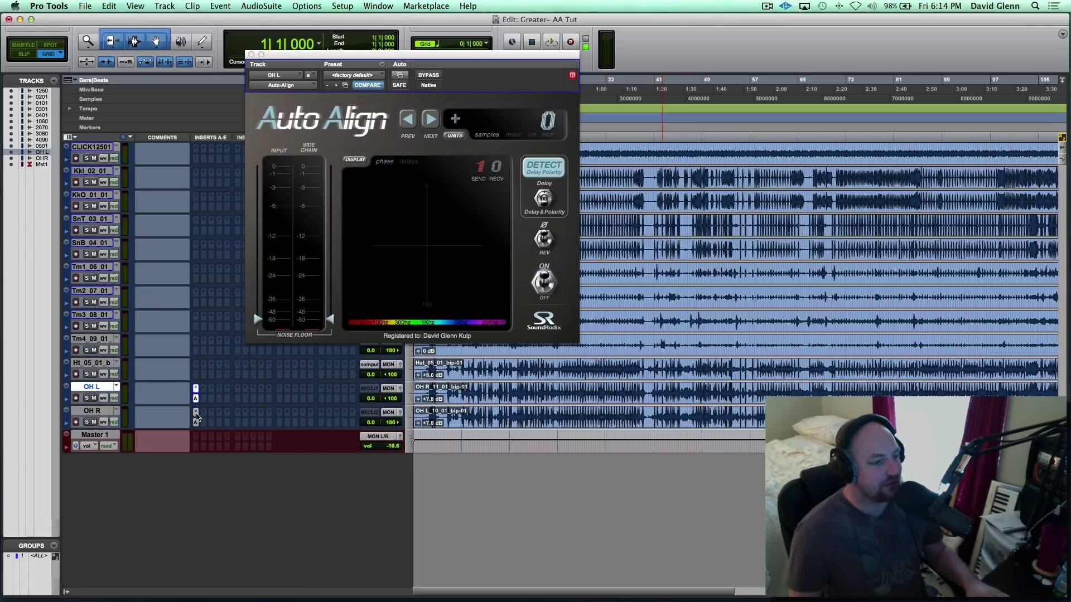
left_click(196, 423)
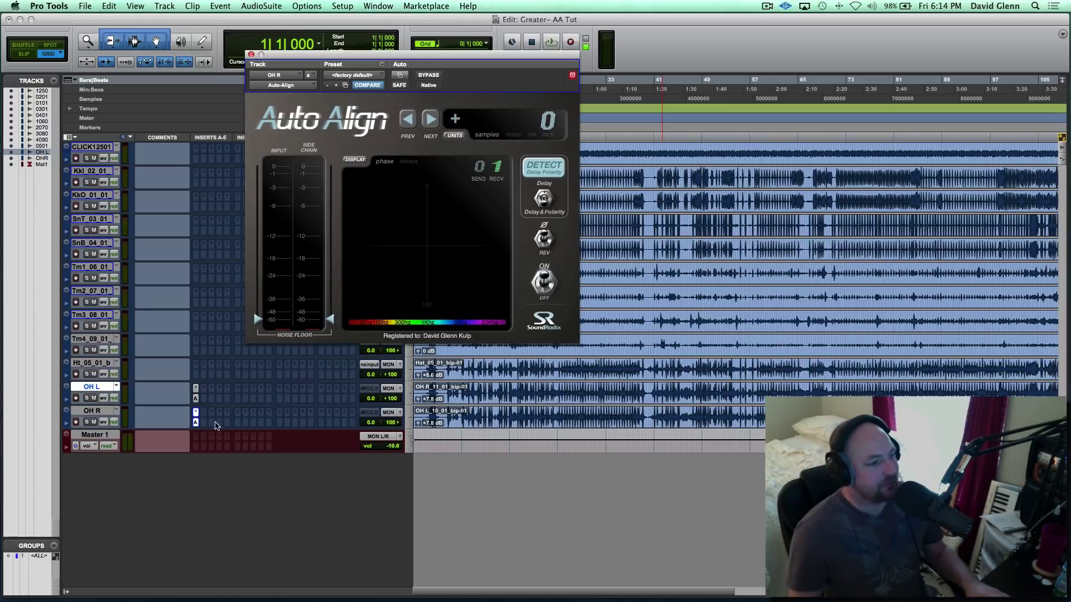
left_click_drag(196, 424, 197, 343)
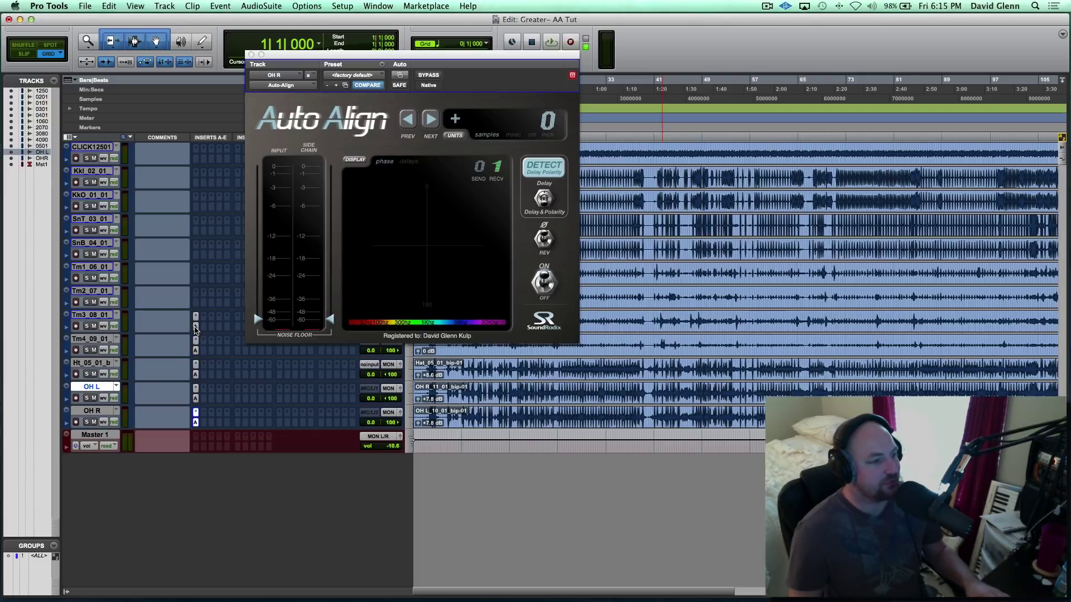
left_click_drag(196, 305, 196, 296)
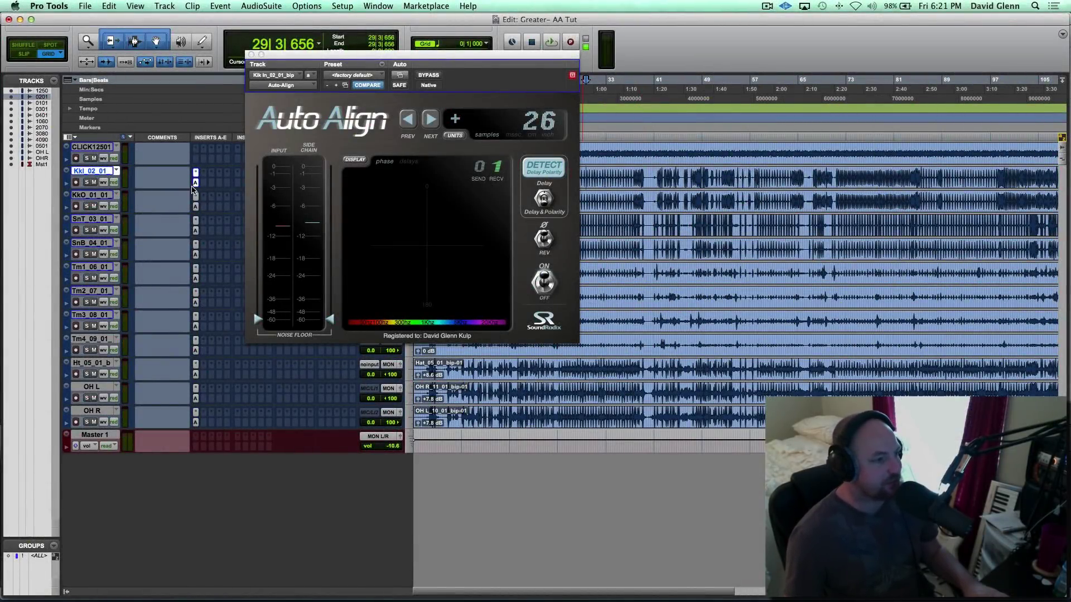
Step: Solo the Kki track during playback and raise its Auto-Align input noise floor to just above the -36 mark
left_click(196, 187)
left_click(196, 187)
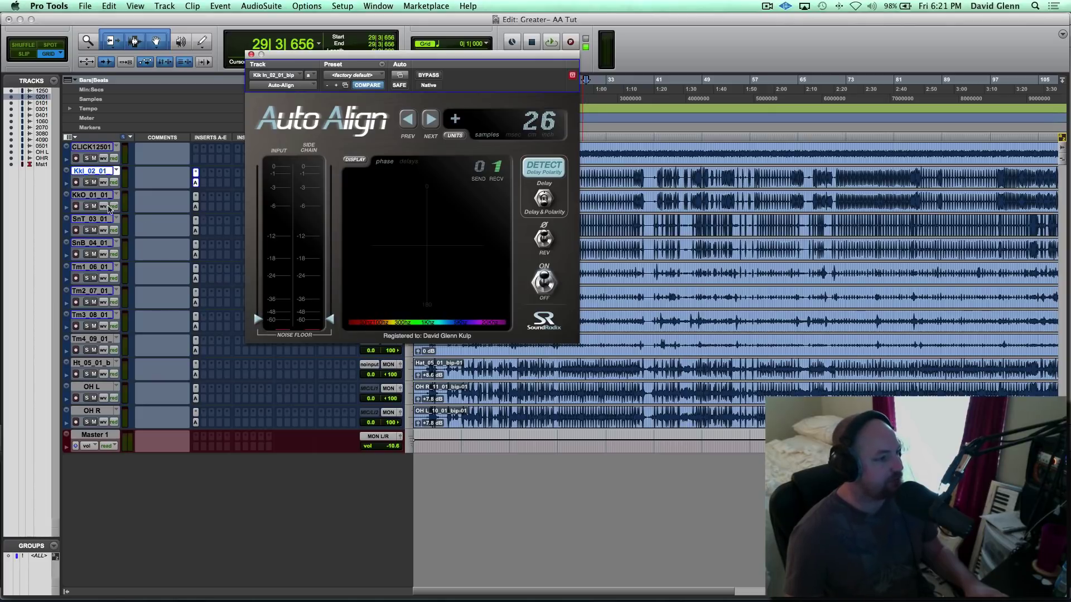
left_click(87, 182)
key("space")
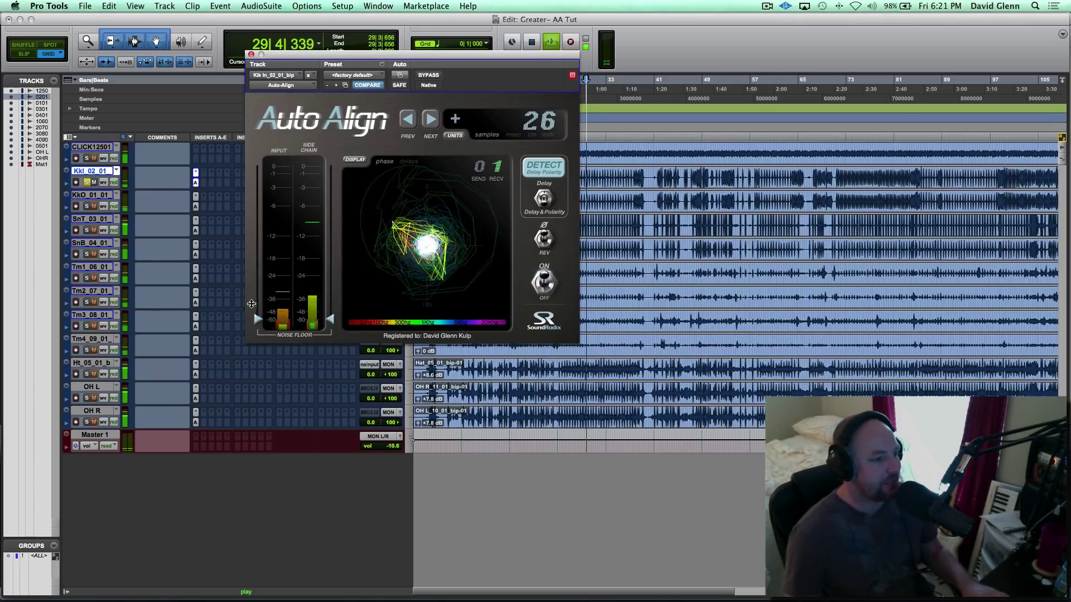
left_click_drag(258, 319, 256, 293)
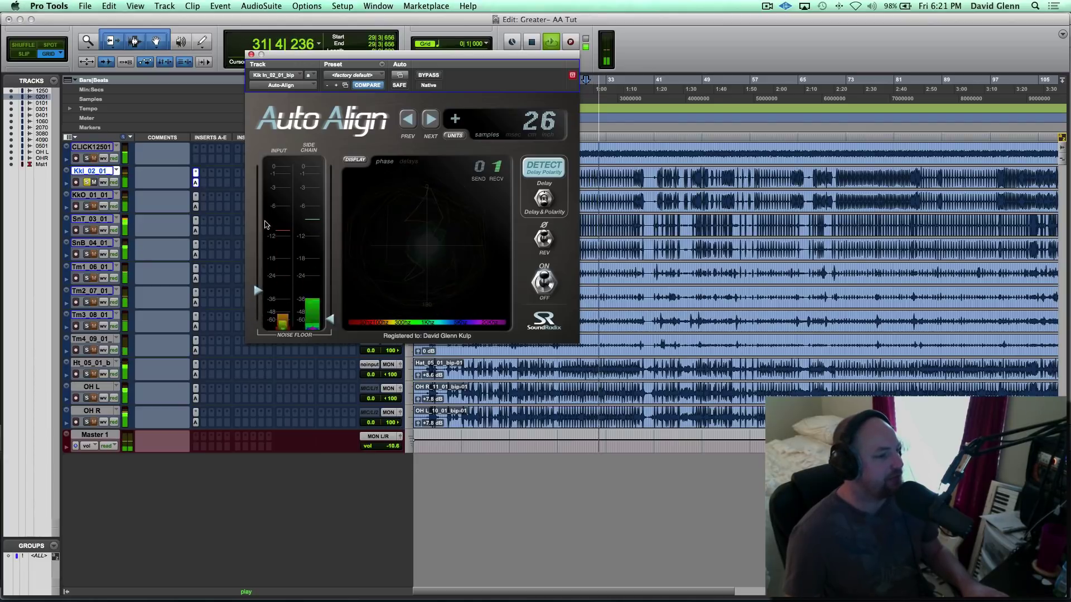
key("space")
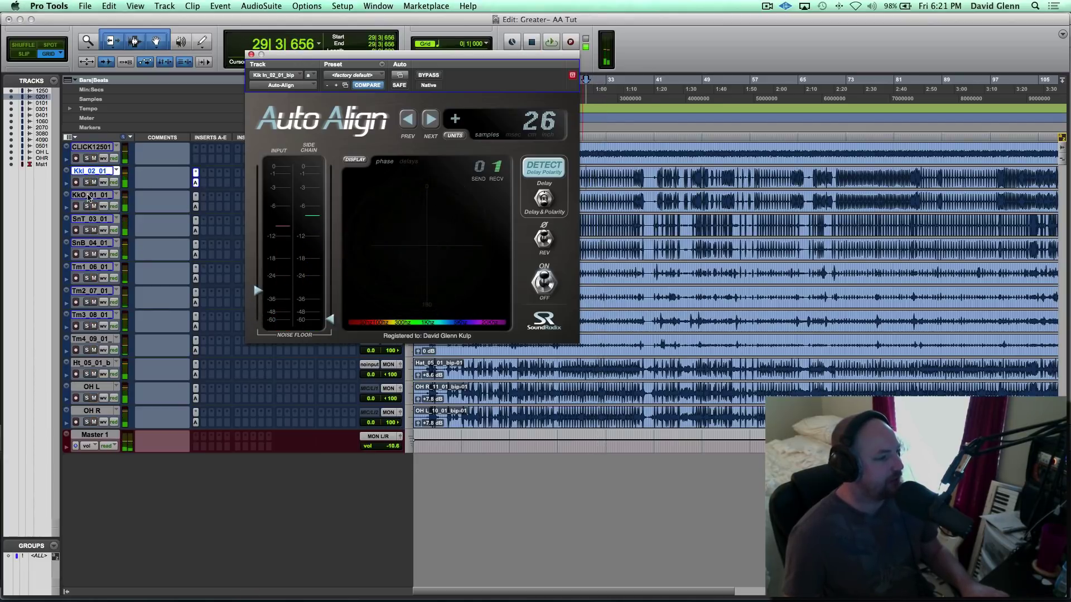
Step: Solo the KkO track during playback and raise its Auto-Align input noise floor to just above the -36 mark
left_click(89, 195)
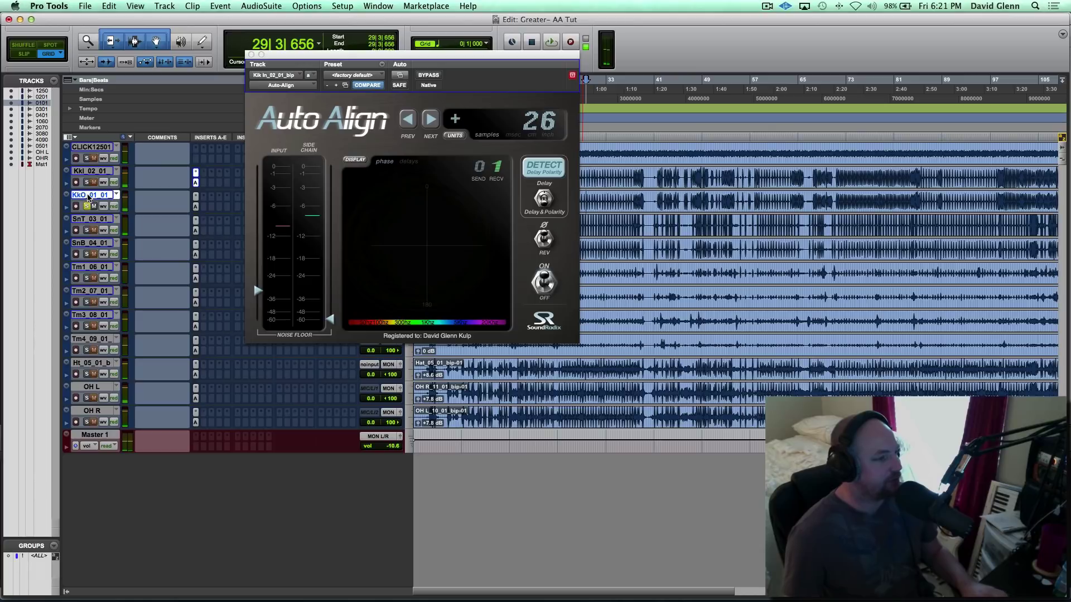
left_click(196, 207)
key("space")
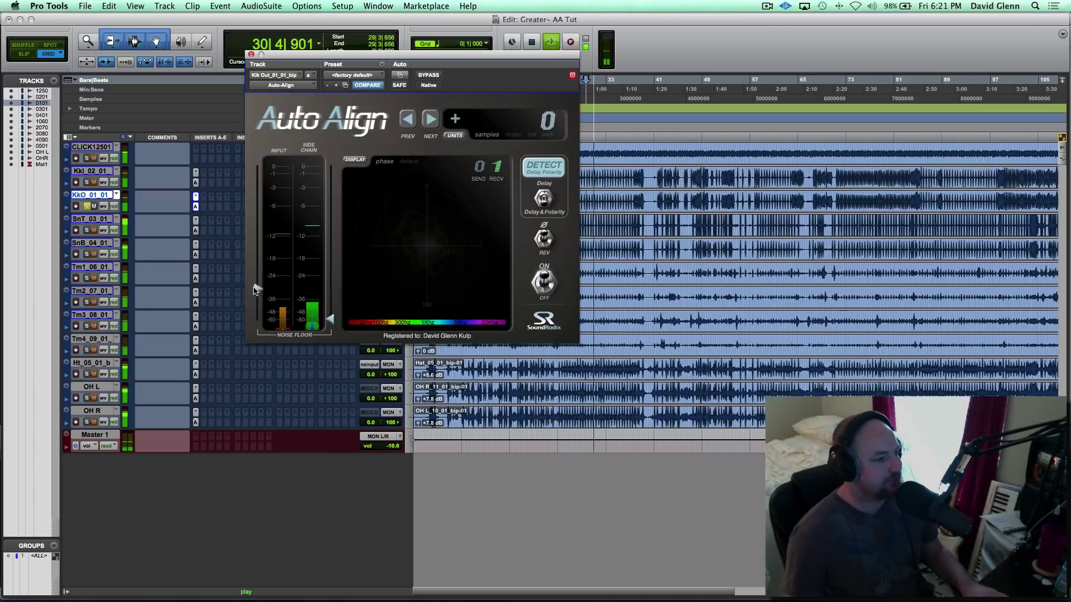
key("space")
Step: Raise the Auto-Align input noise floor on the SnT track to just above the -36 mark during soloed playback
key("semicolon")
key("space")
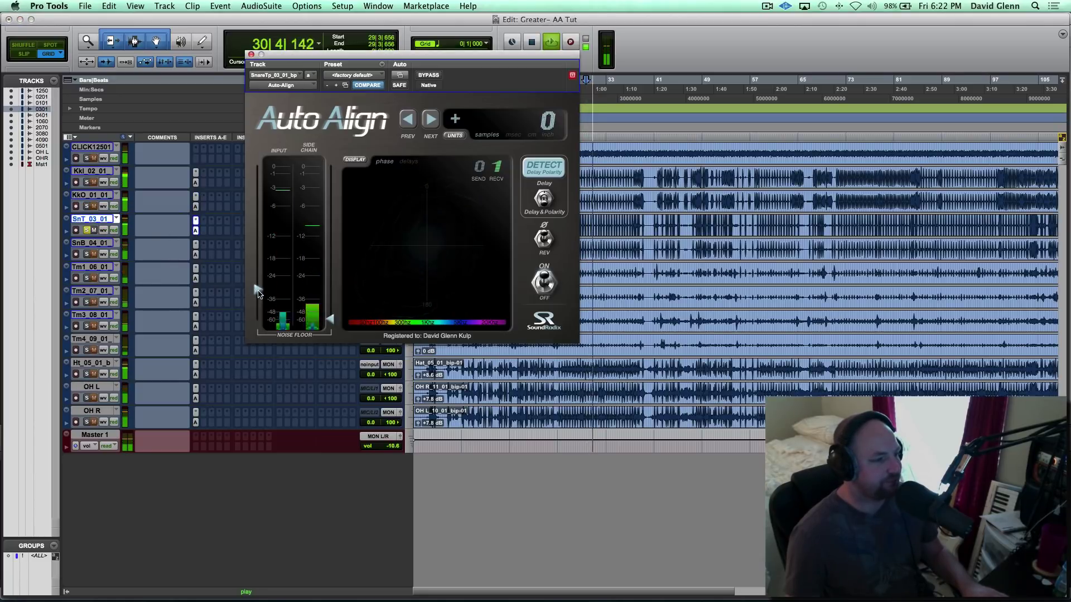
key("space")
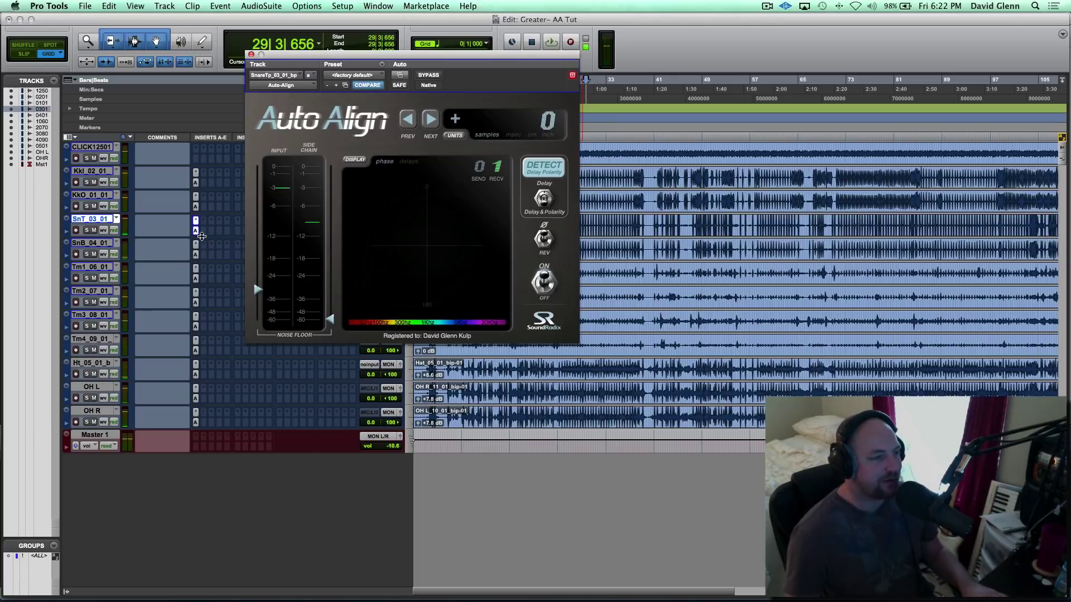
left_click(197, 232)
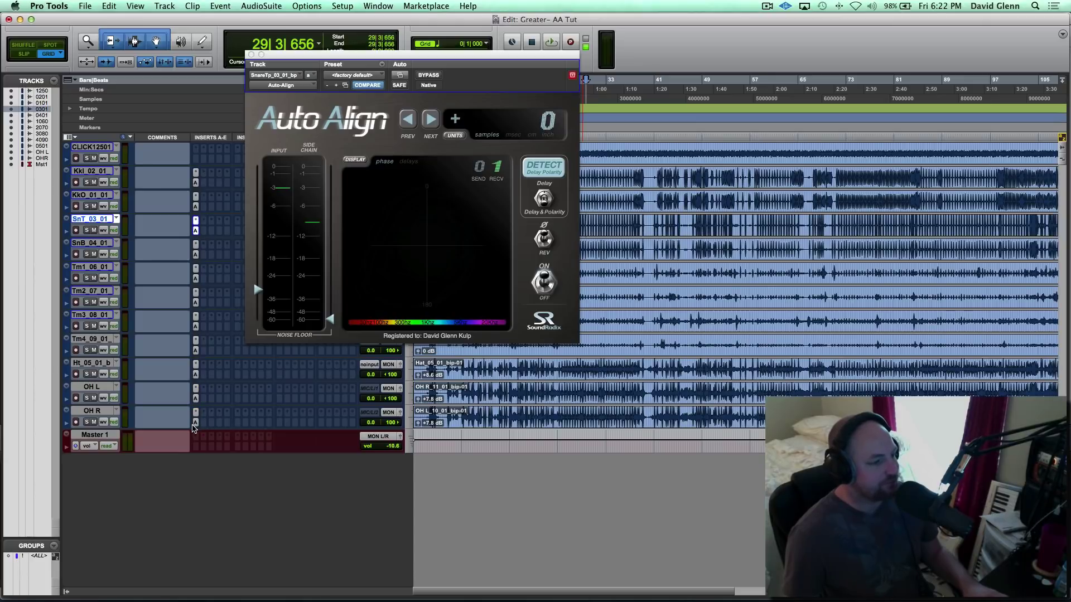
Step: Run Auto-Align detection on the Kki track during playback to align it with the OH L reference
left_click(91, 172)
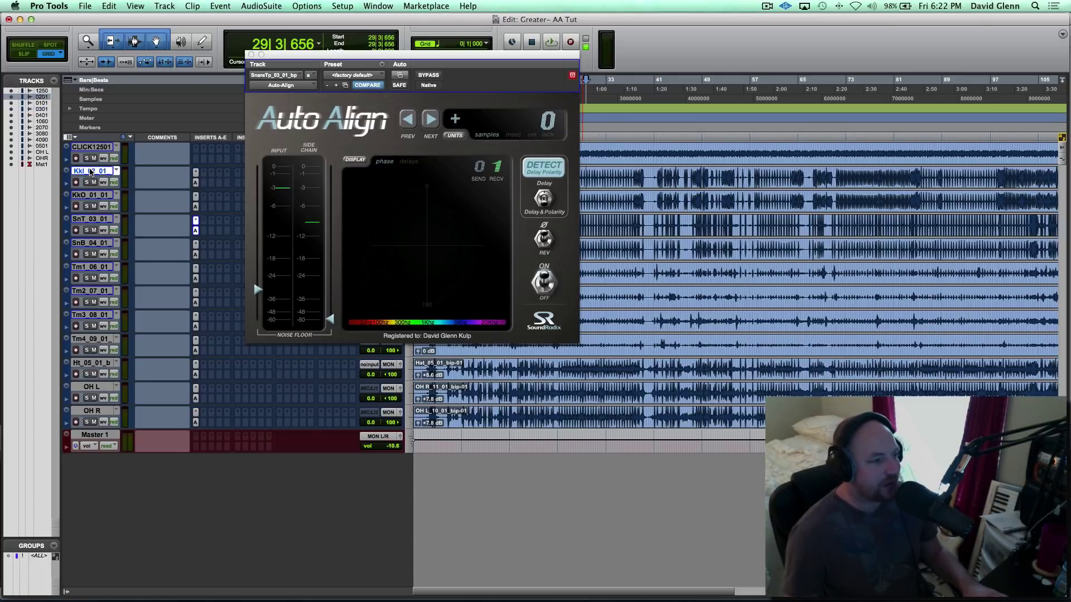
left_click(195, 183)
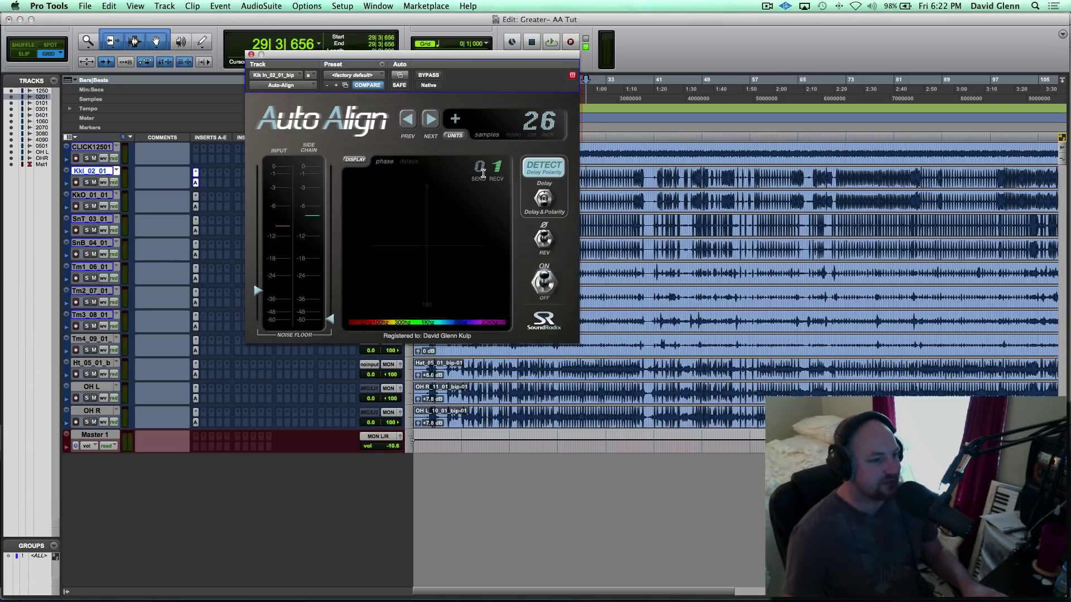
left_click(96, 174)
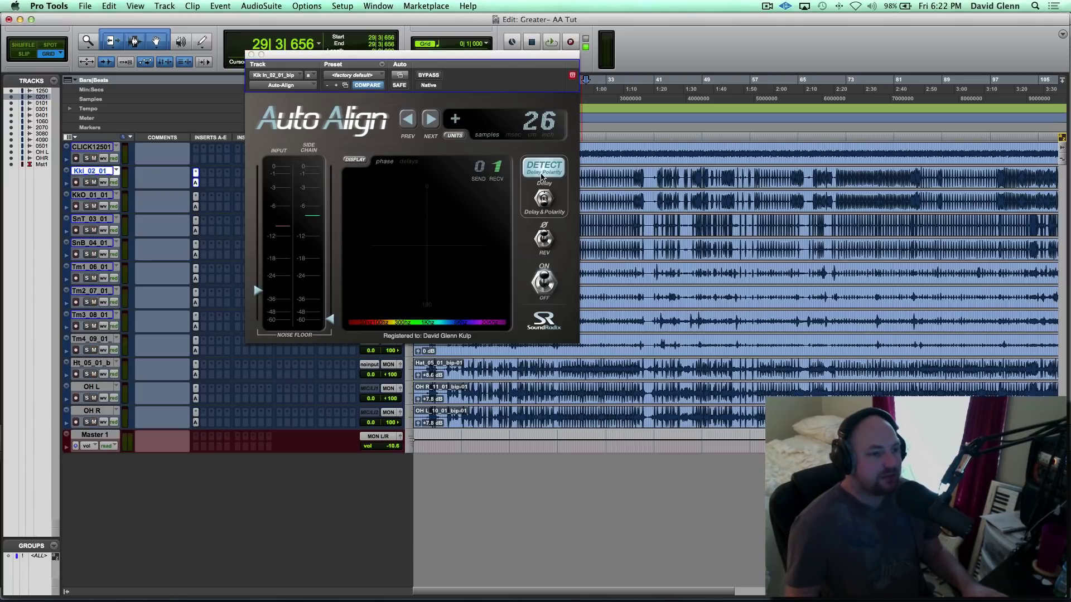
left_click(544, 170)
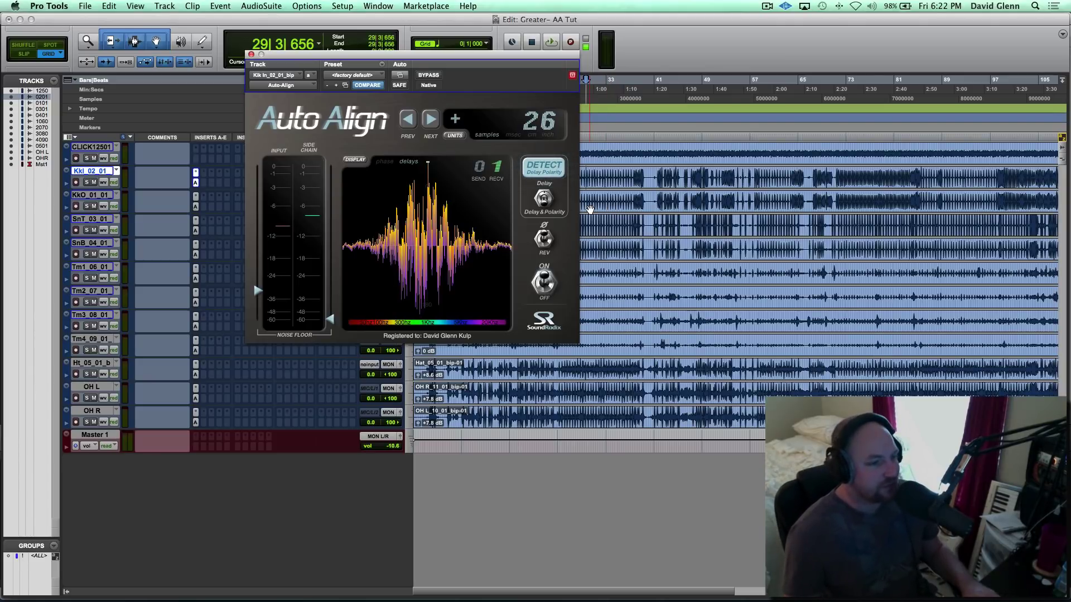
left_click(559, 176)
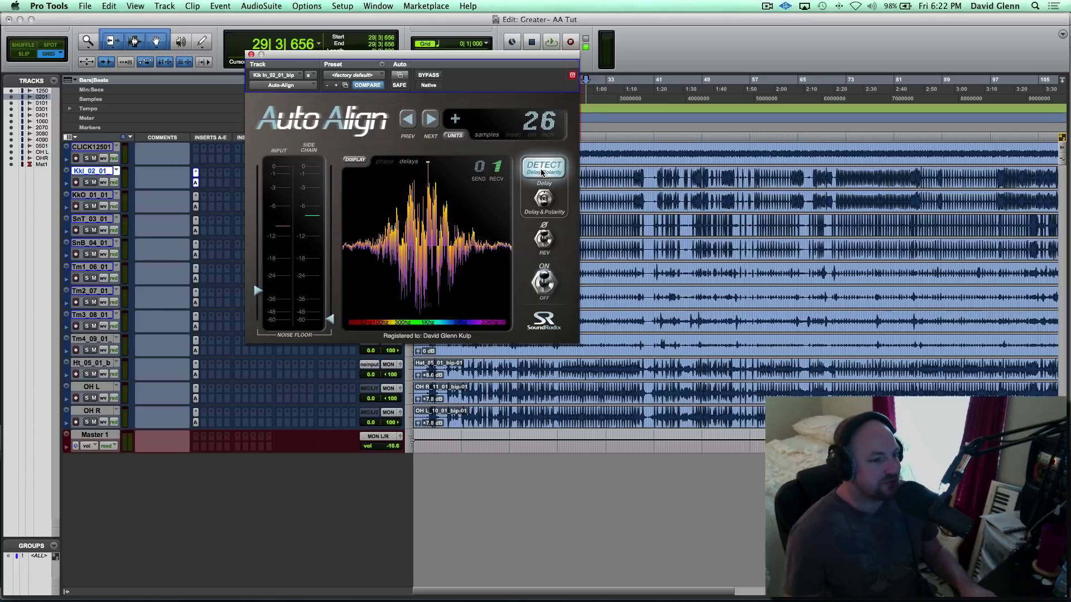
key("space")
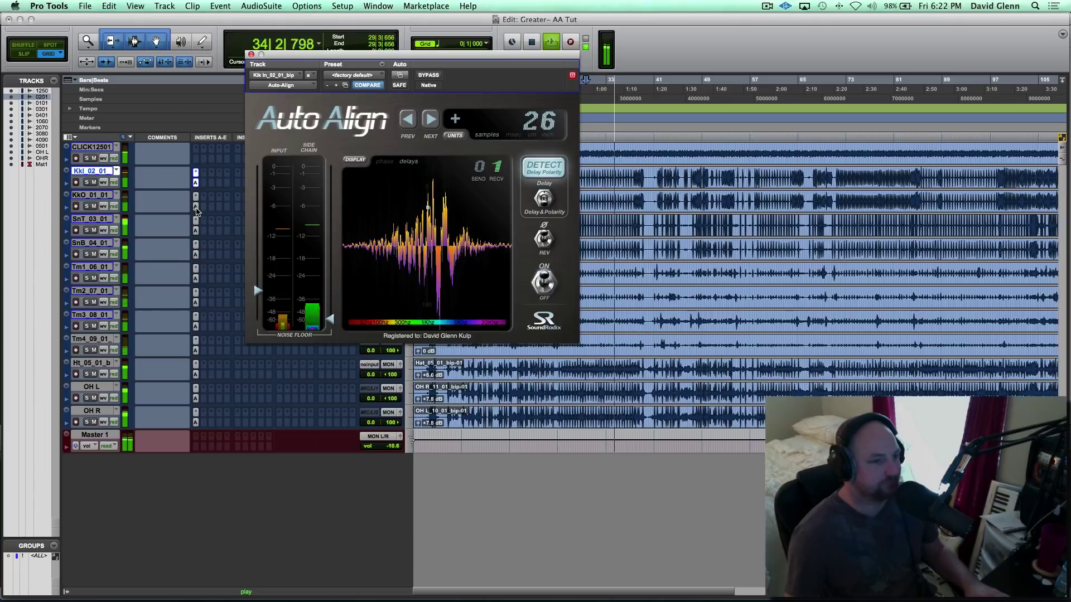
key("space")
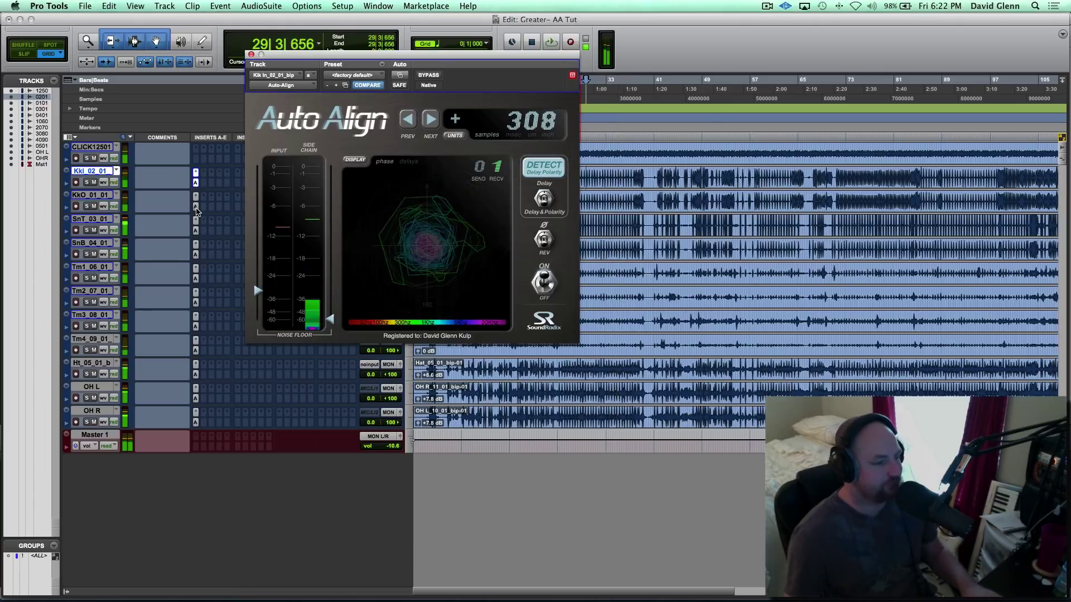
Step: Run Auto-Align detection on the KkO track during playback to align it with the OH L reference
left_click(196, 207)
left_click(97, 196)
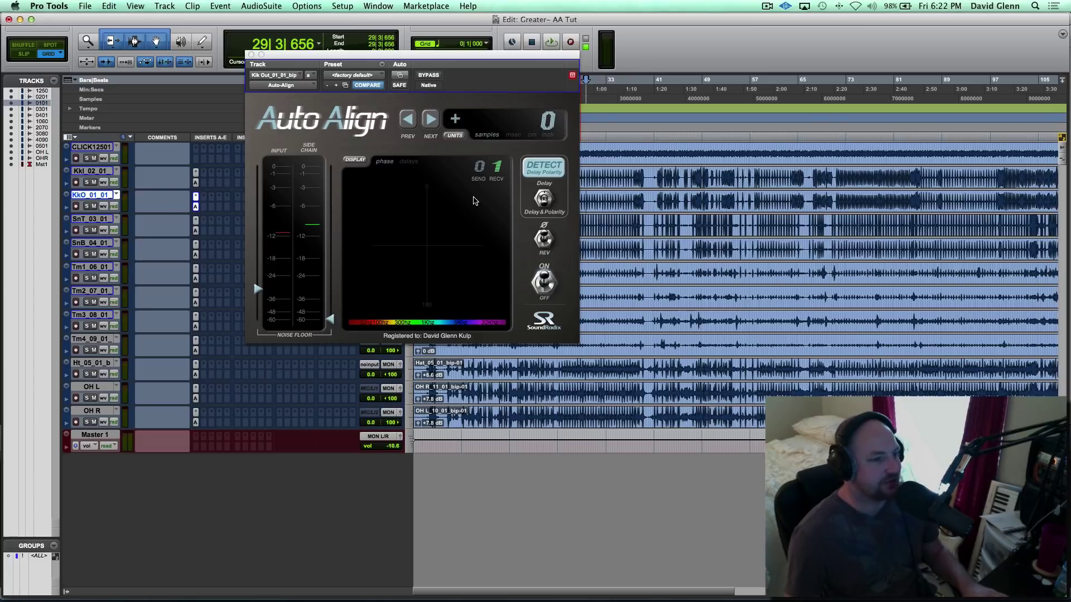
left_click(541, 173)
key("space")
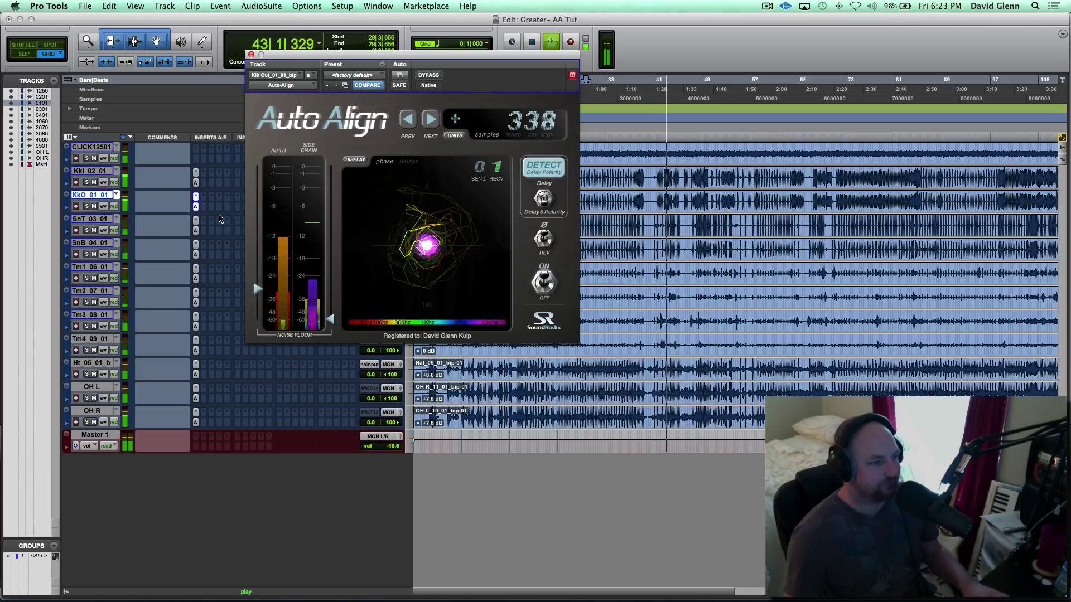
key("space")
Step: Run Auto-Align detection on the SnT track during playback to align it with the OH L reference
left_click(195, 220)
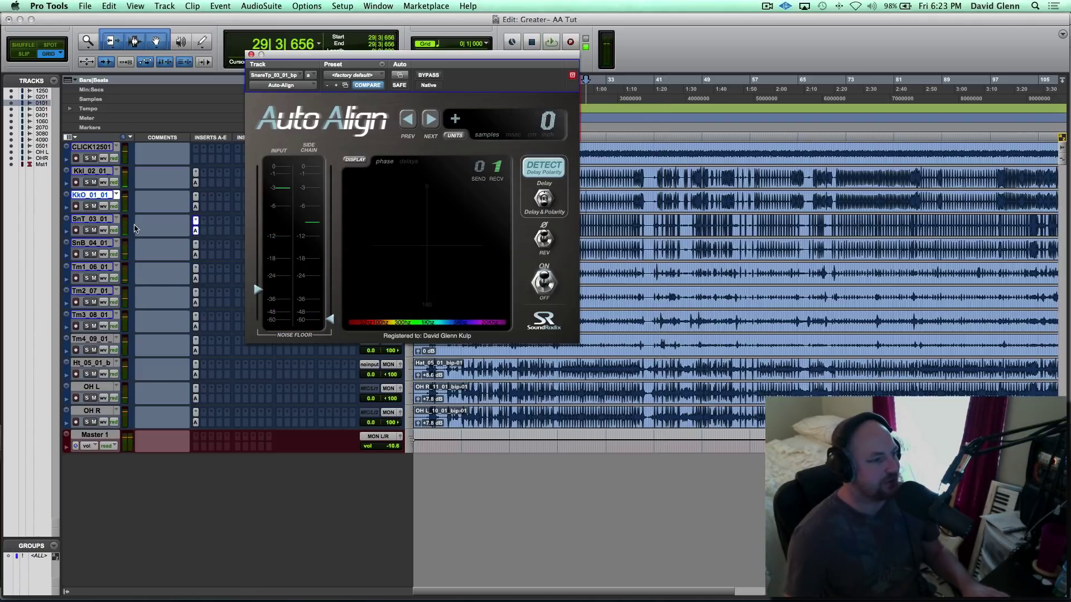
left_click(93, 223)
left_click(544, 167)
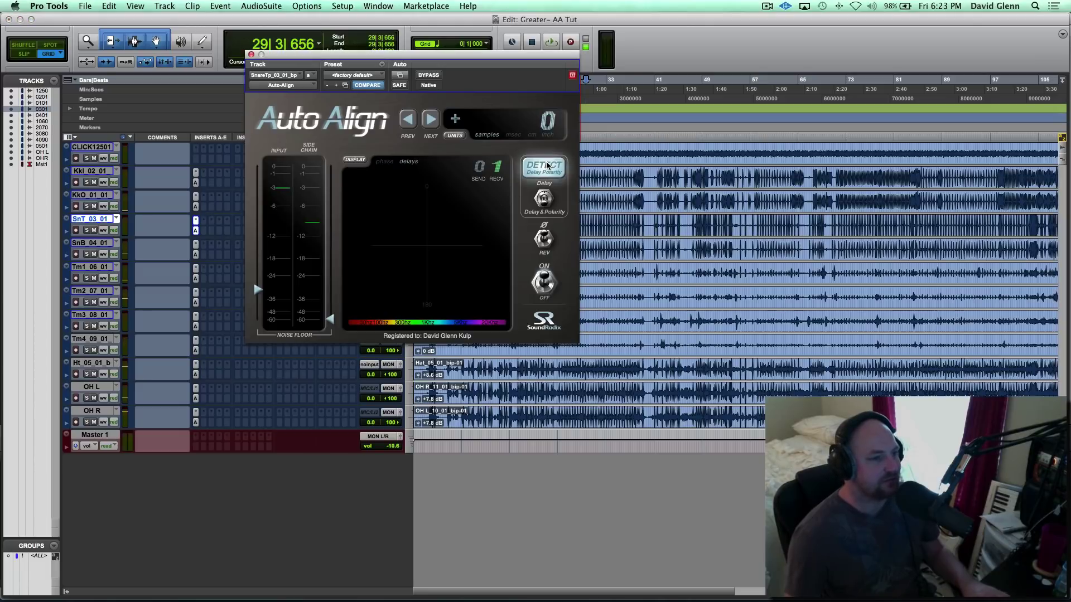
key("space")
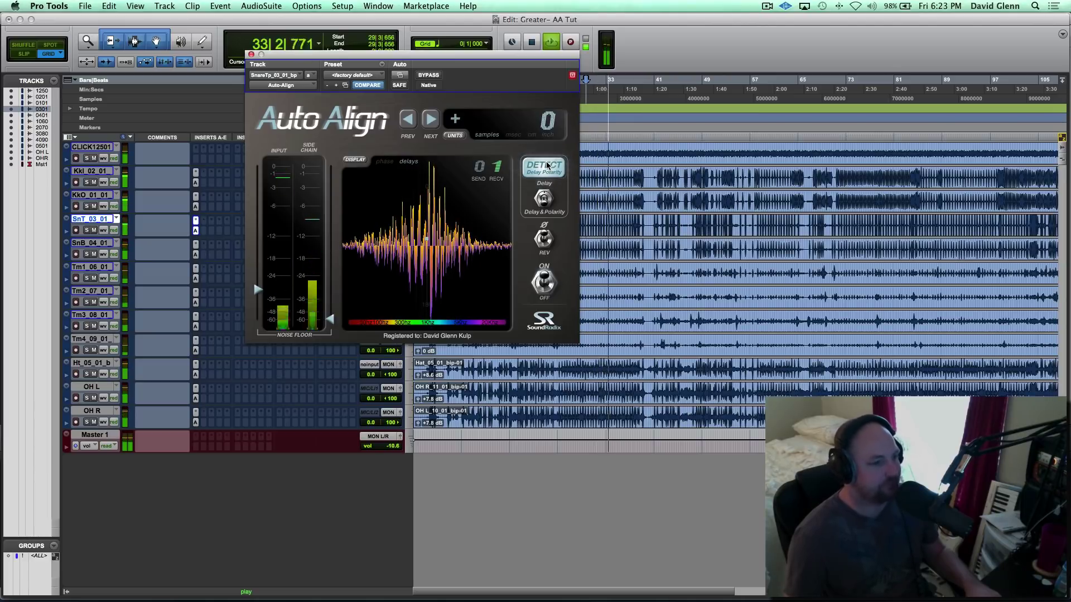
left_click(547, 165)
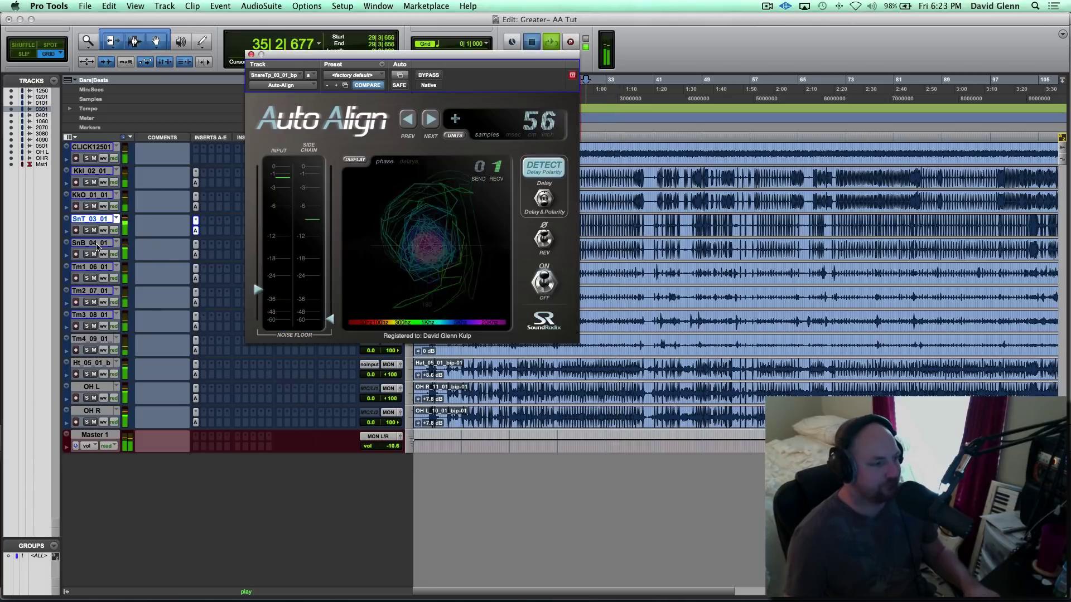
Step: Run Auto-Align detection on the SnB track during playback to align it with the OH L reference
left_click(117, 246)
key("space")
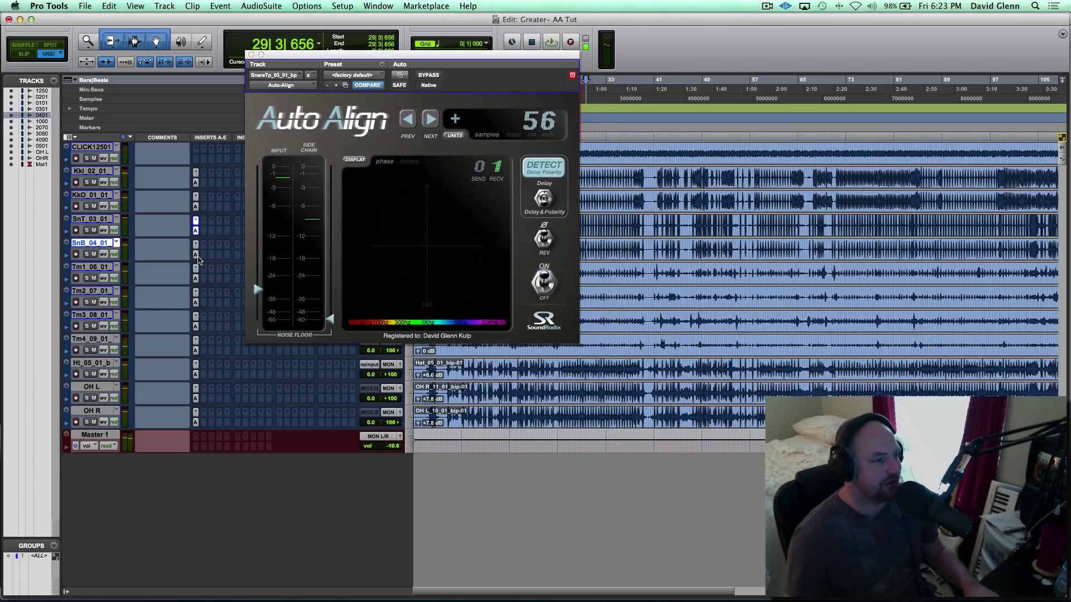
left_click(196, 256)
key("space")
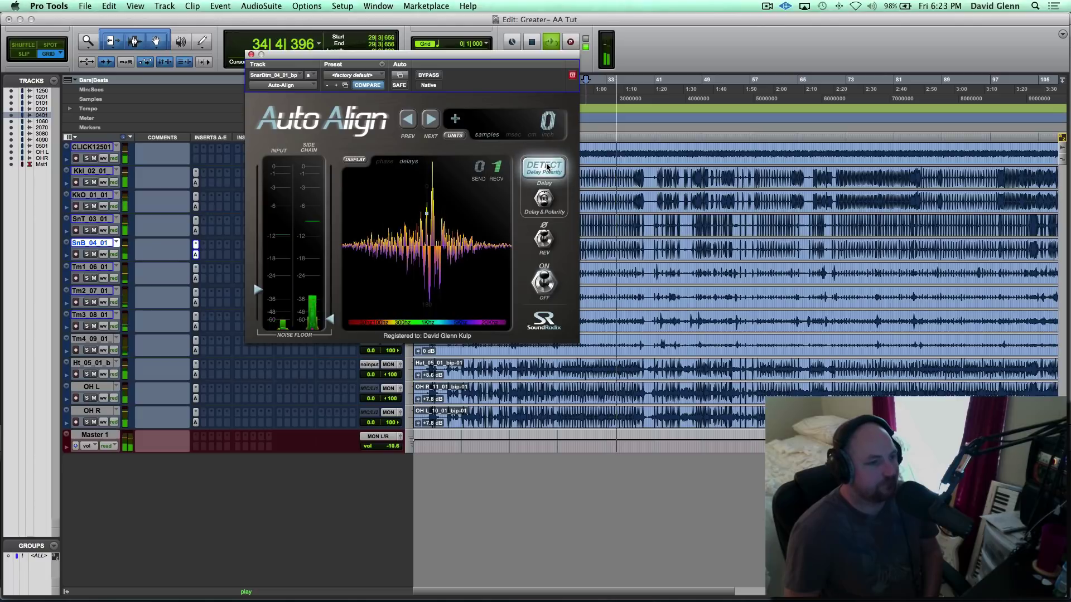
left_click(546, 167)
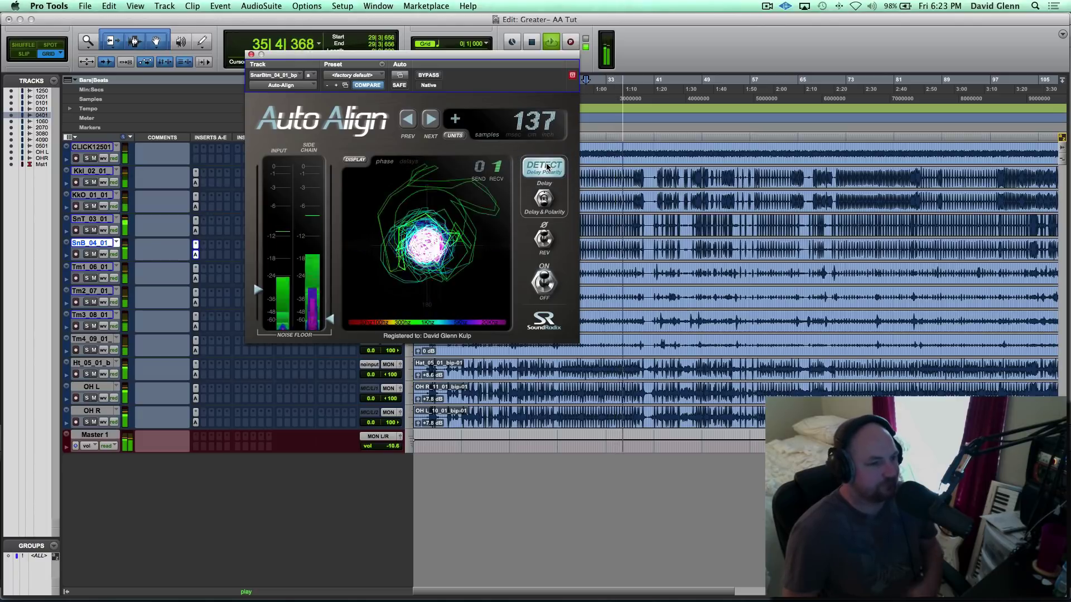
key("space")
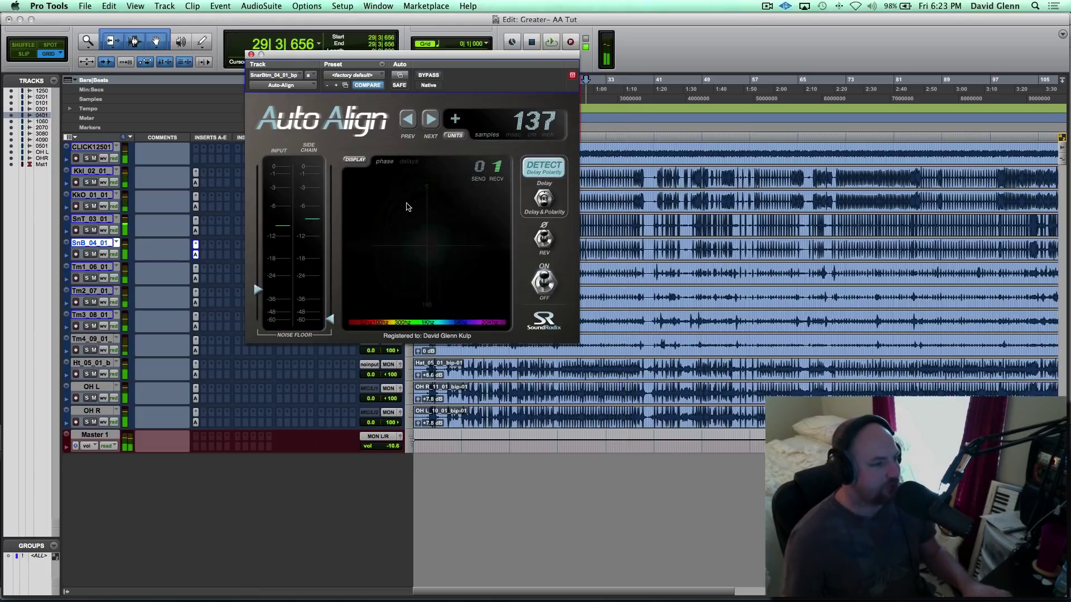
Step: Bypass the Auto-Align inserts on all the selected drum tracks at once
left_click(102, 270)
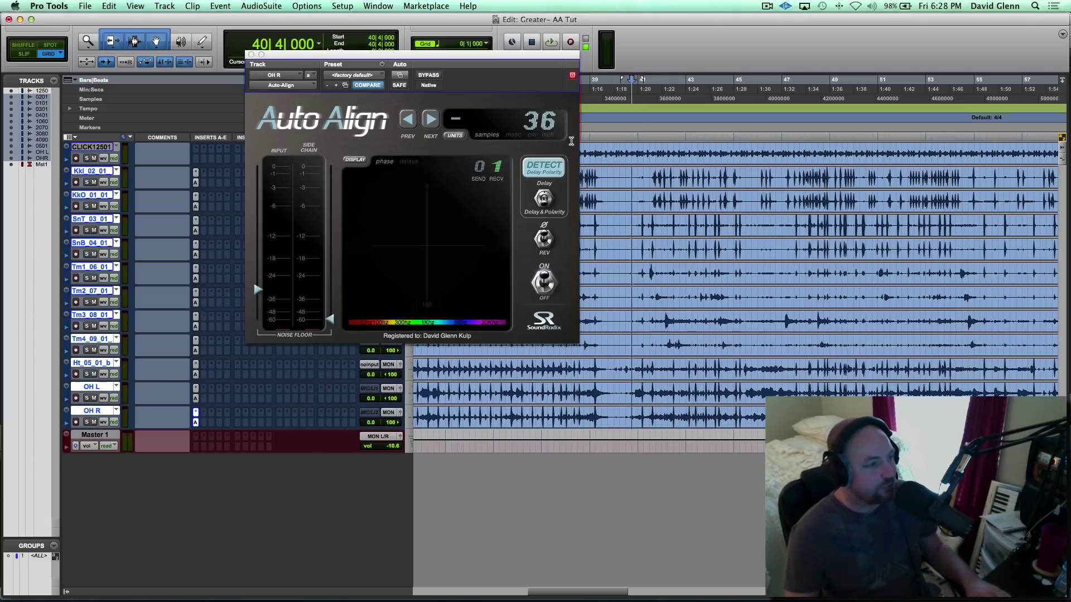
left_click(196, 184, "alt+super")
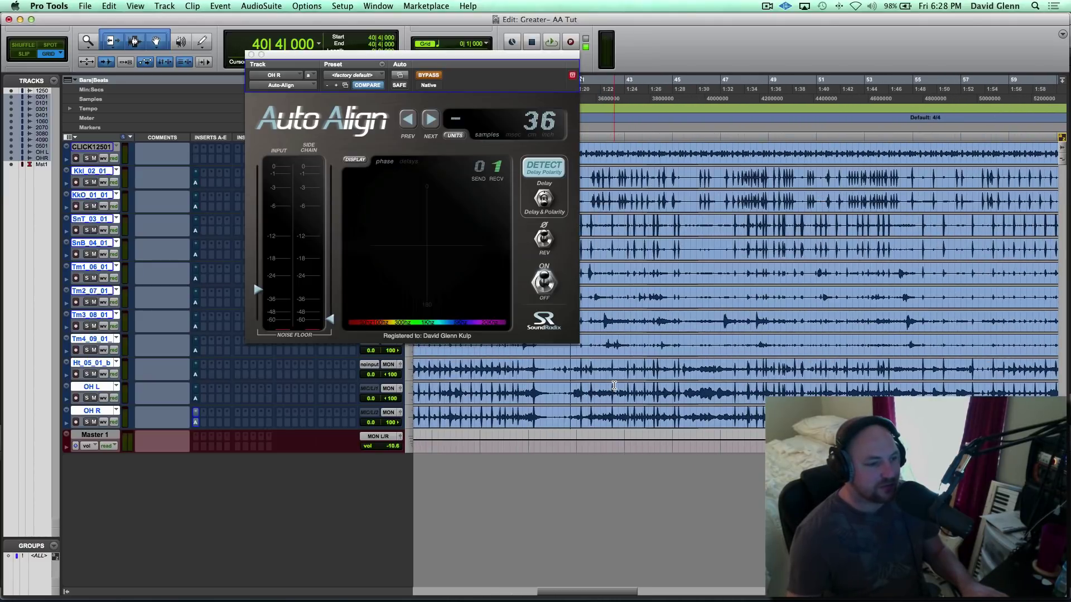
Step: Compare the drums from bar 40 with and without Auto-Align on all selected tracks, leaving the inserts active, and close the plug-in window
key("space")
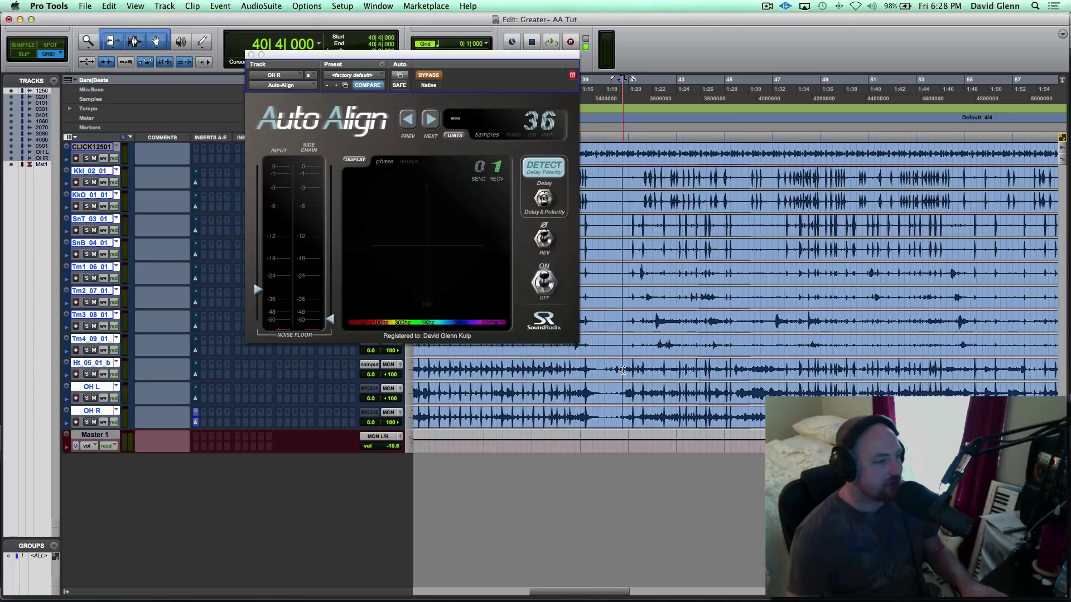
key("space")
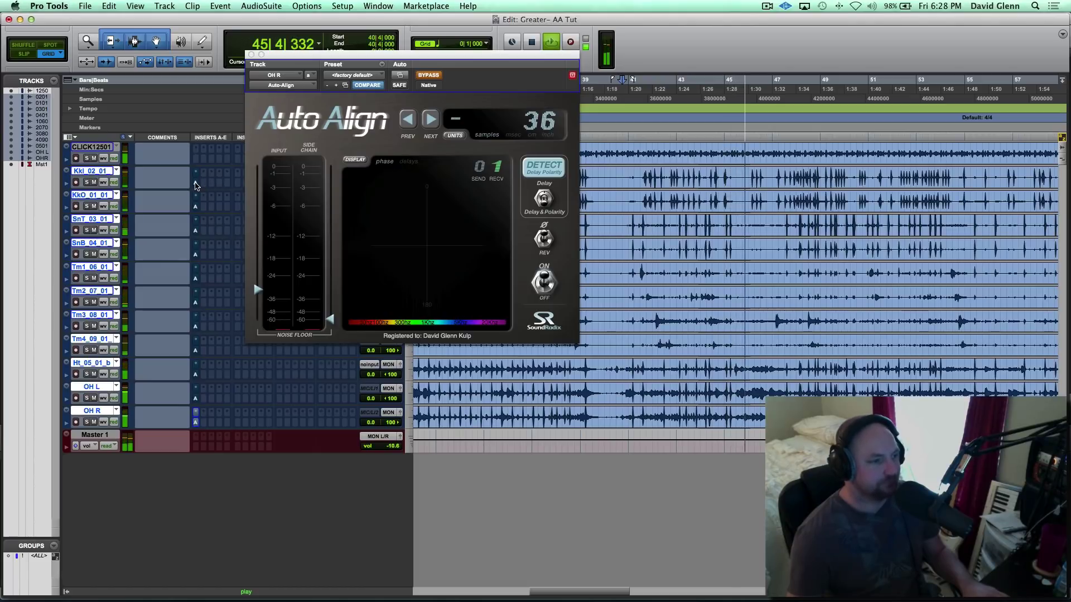
key("space")
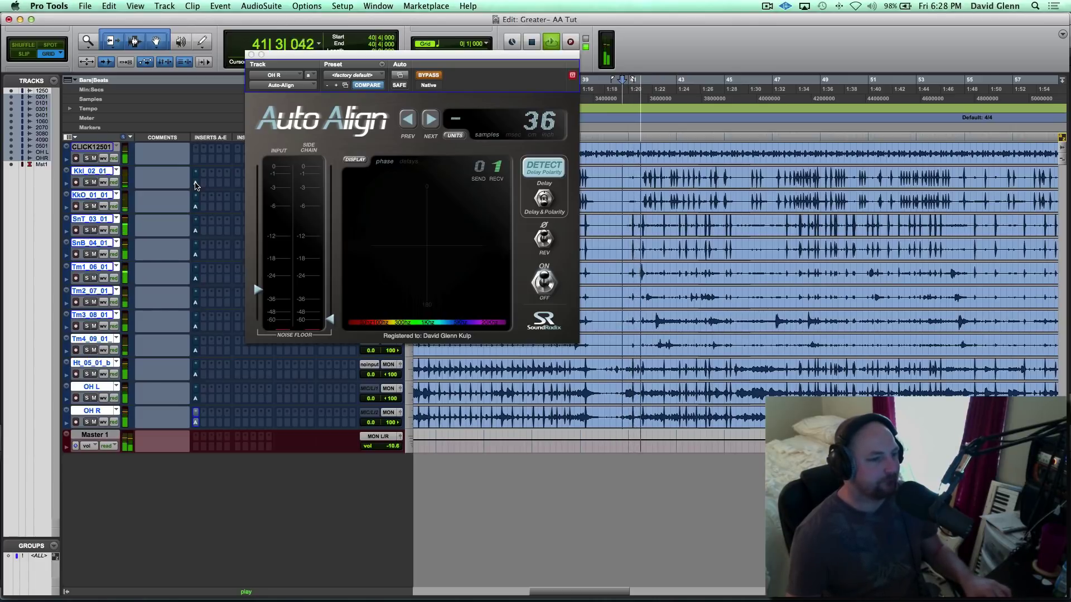
left_click(195, 183, "alt+super")
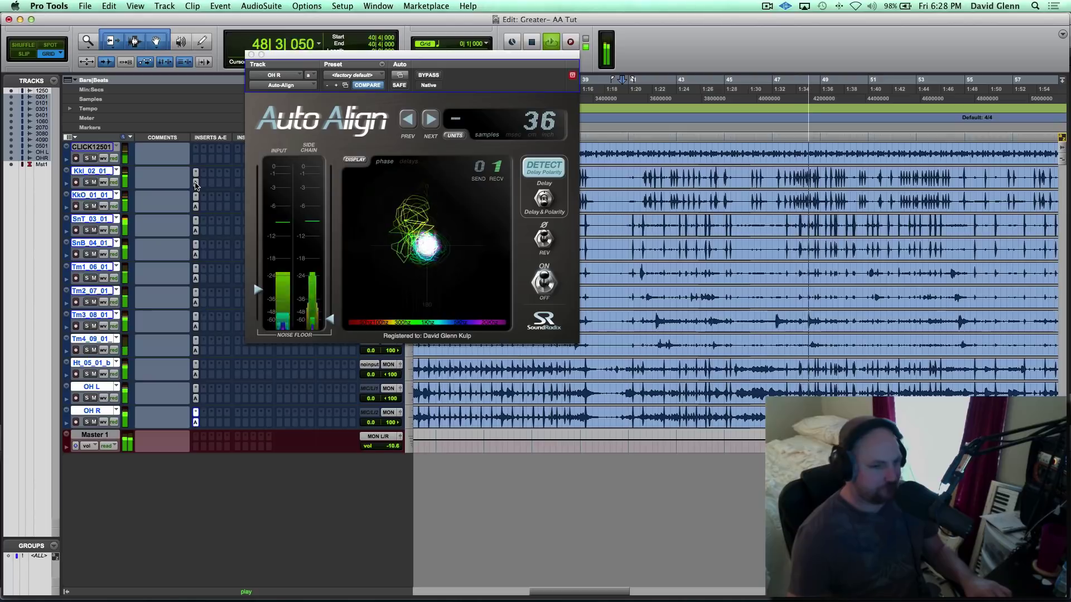
left_click(196, 186, "alt+super")
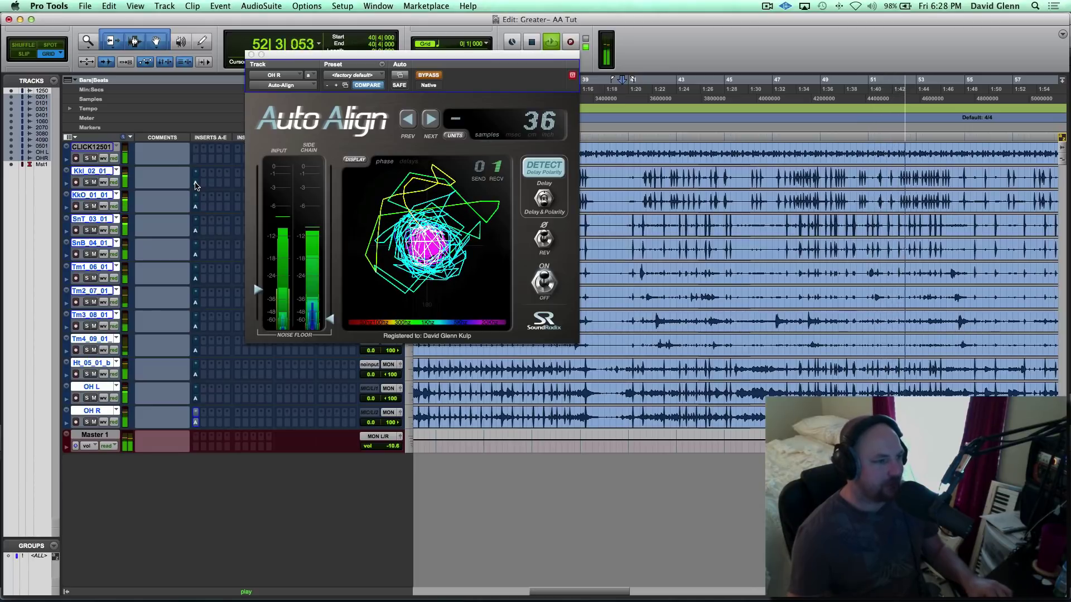
left_click(196, 184, "alt+super")
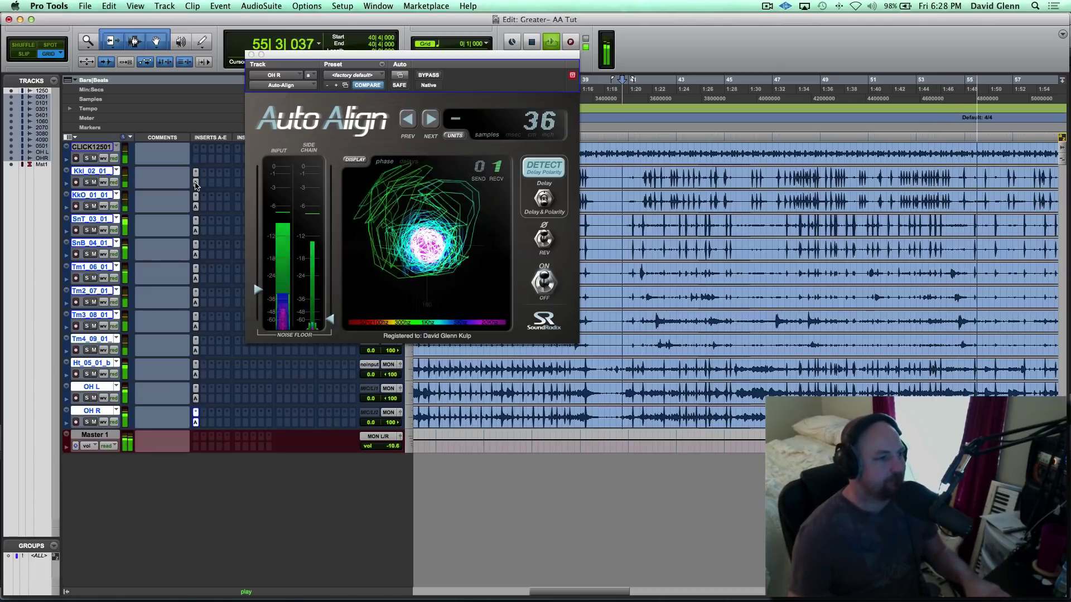
key("space")
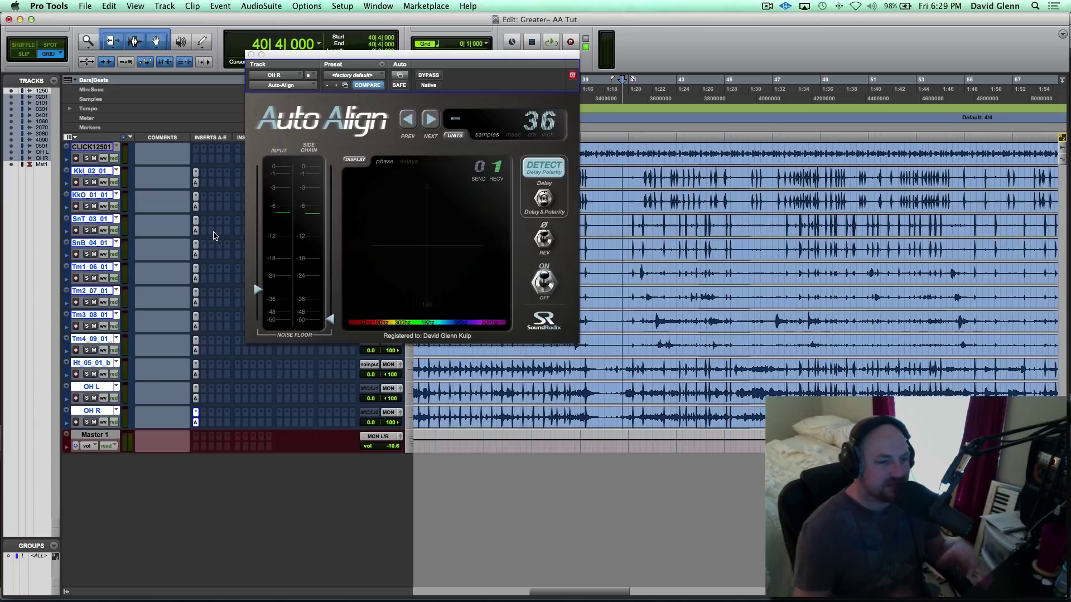
left_click(251, 55)
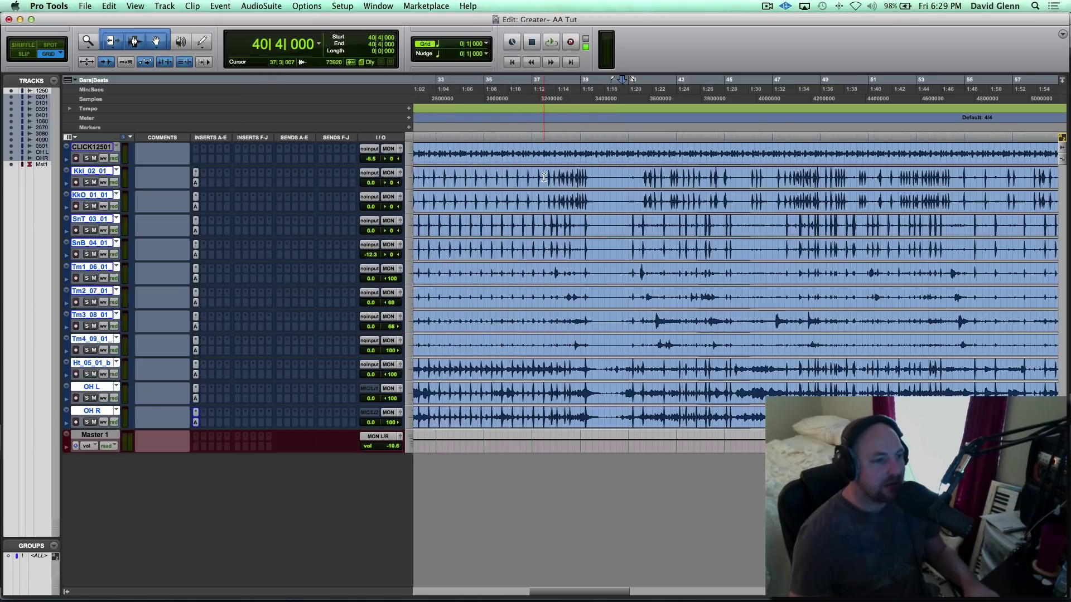
Step: Select the full-length drum clips and assign the outputs of tracks Kki through OH R to consecutive mono buses starting at Bus 67
double_click(543, 177)
key("alt+a")
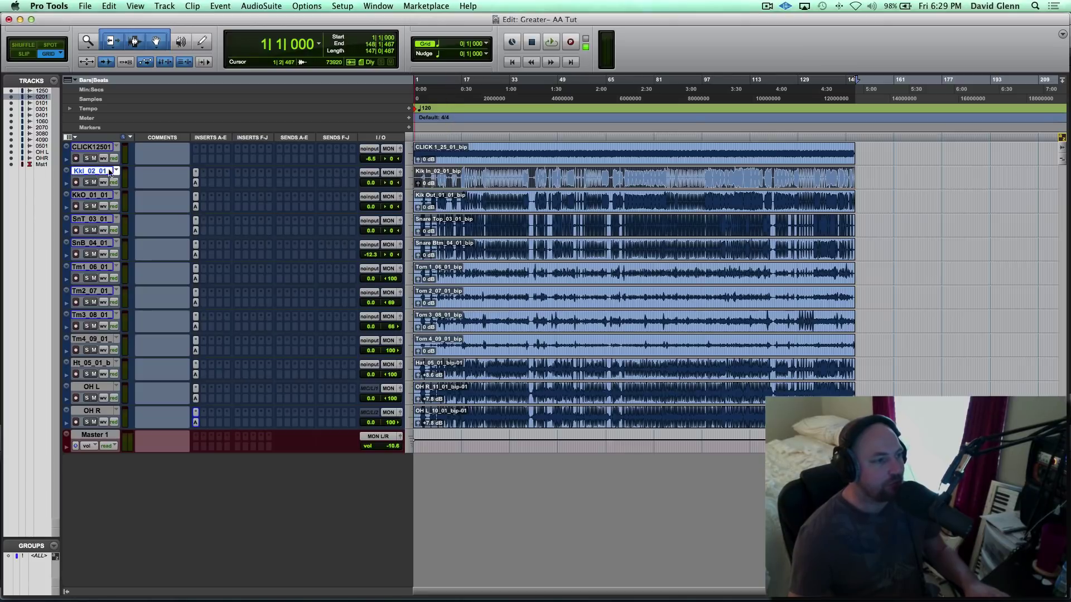
left_click(93, 407, "shift")
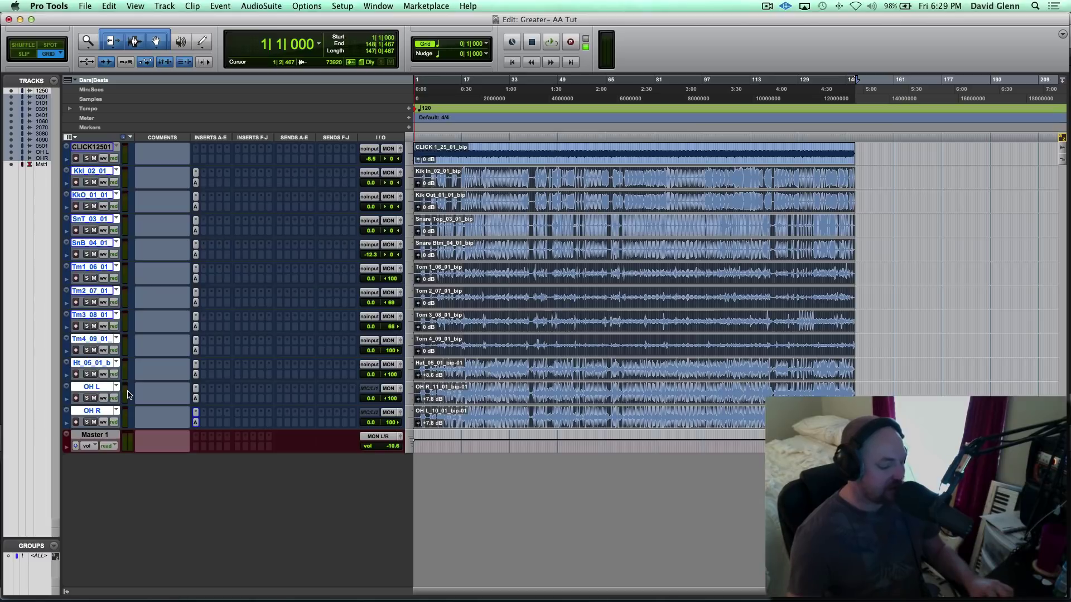
left_click(388, 174)
mouse_move(428, 185)
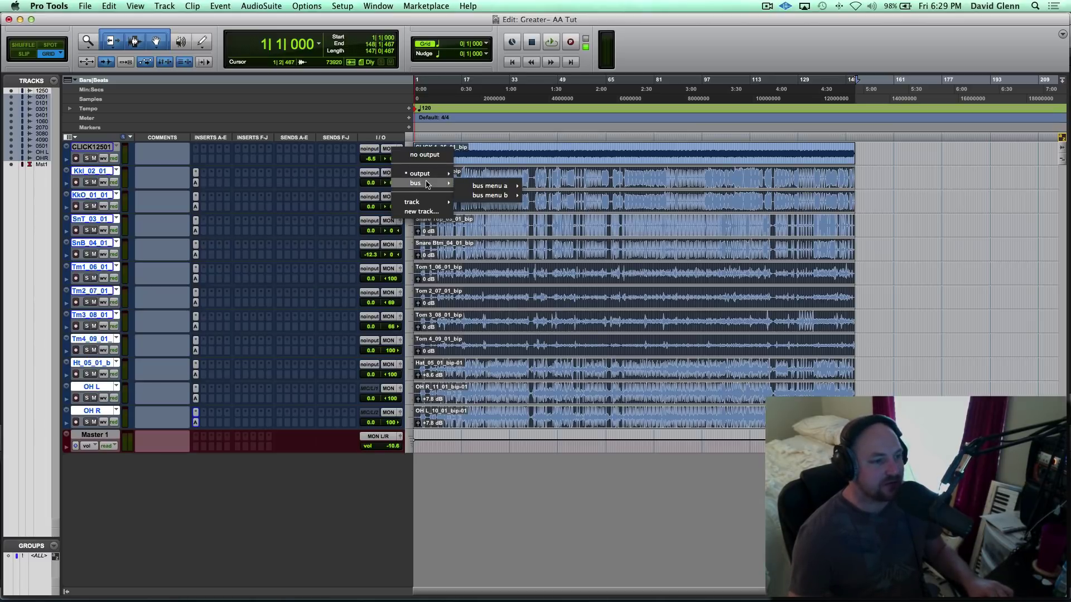
mouse_move(480, 196)
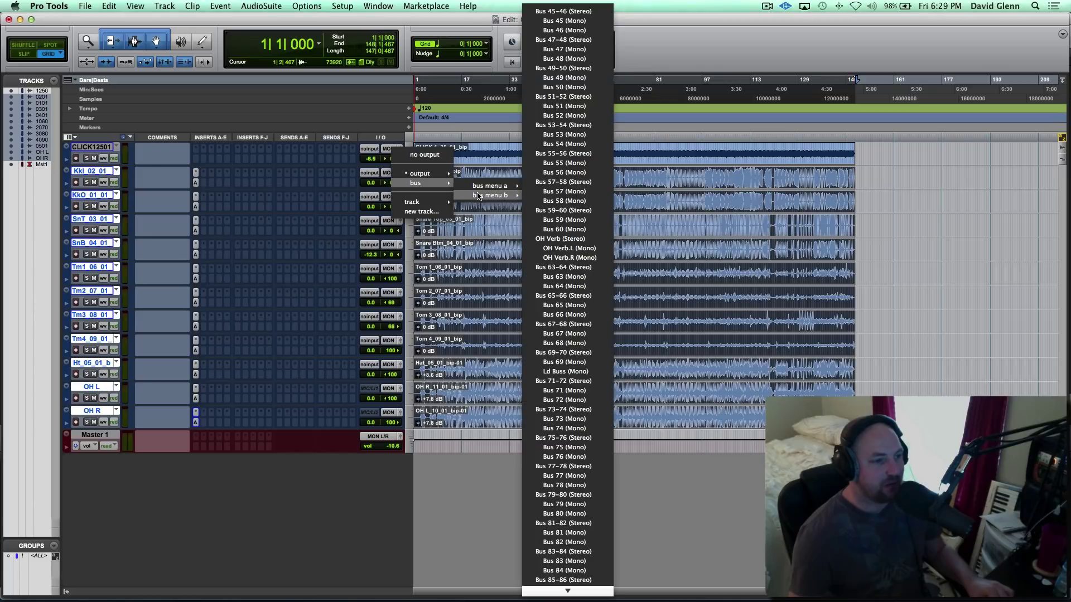
left_click(570, 334, "alt+shift+super")
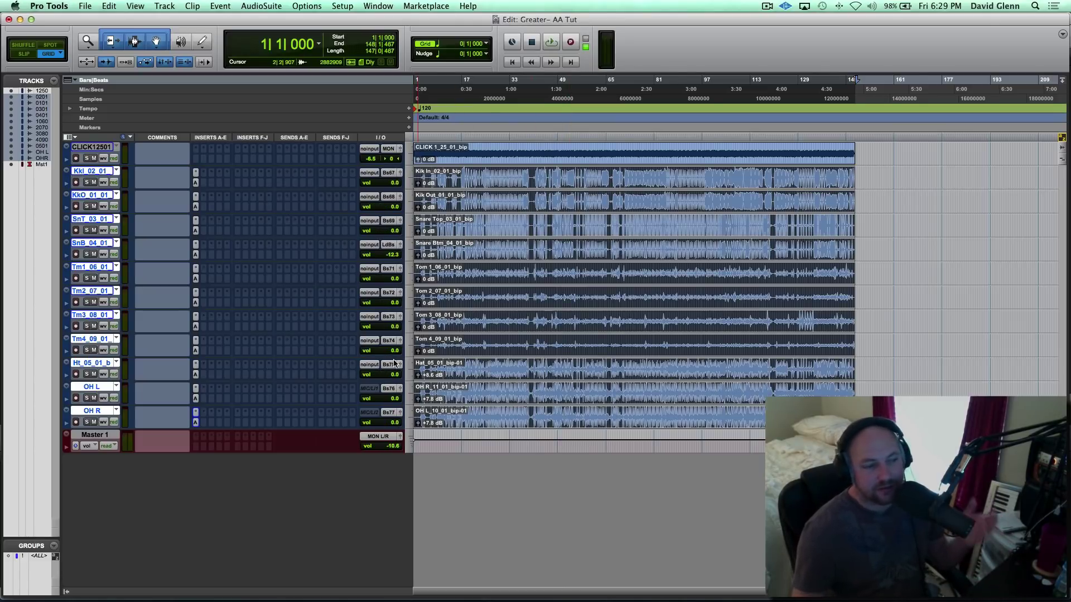
Step: Review the bounce settings for the Kki track's Bus 67 output and close them without bouncing
left_click(455, 174)
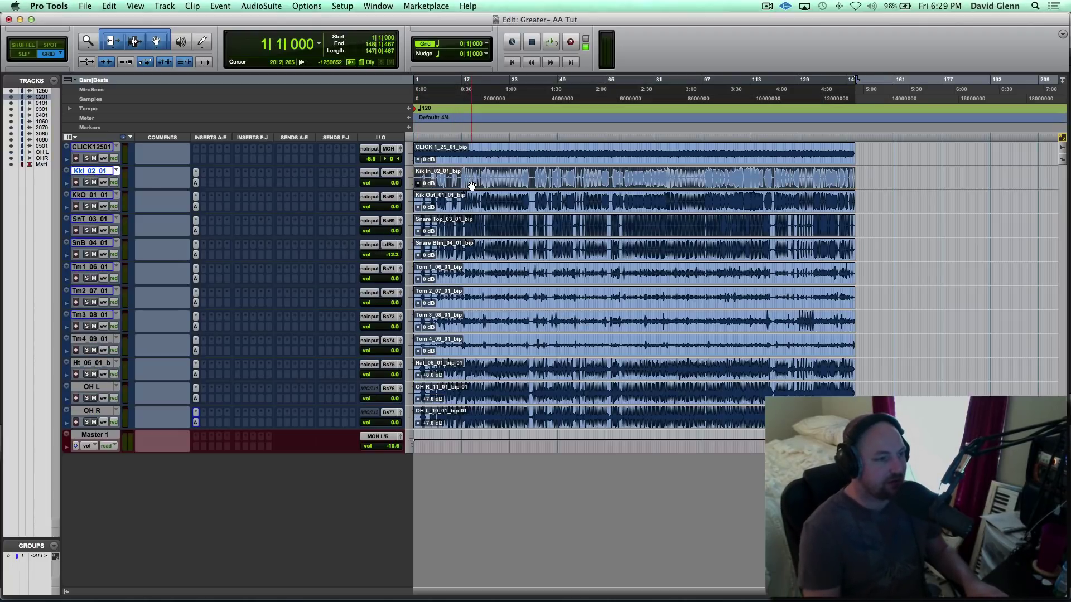
left_click(385, 176)
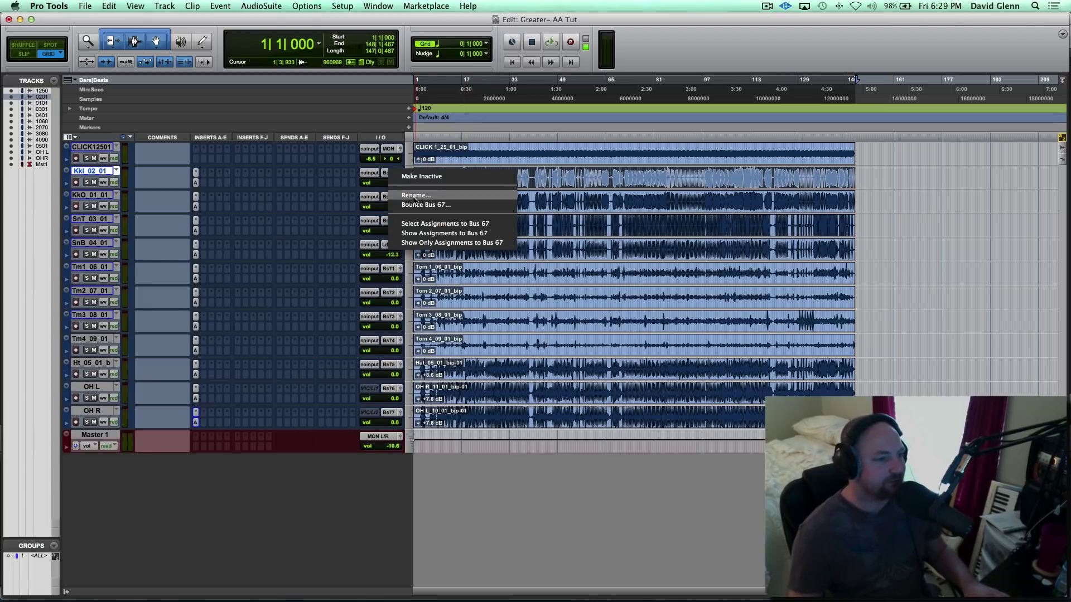
left_click(438, 209)
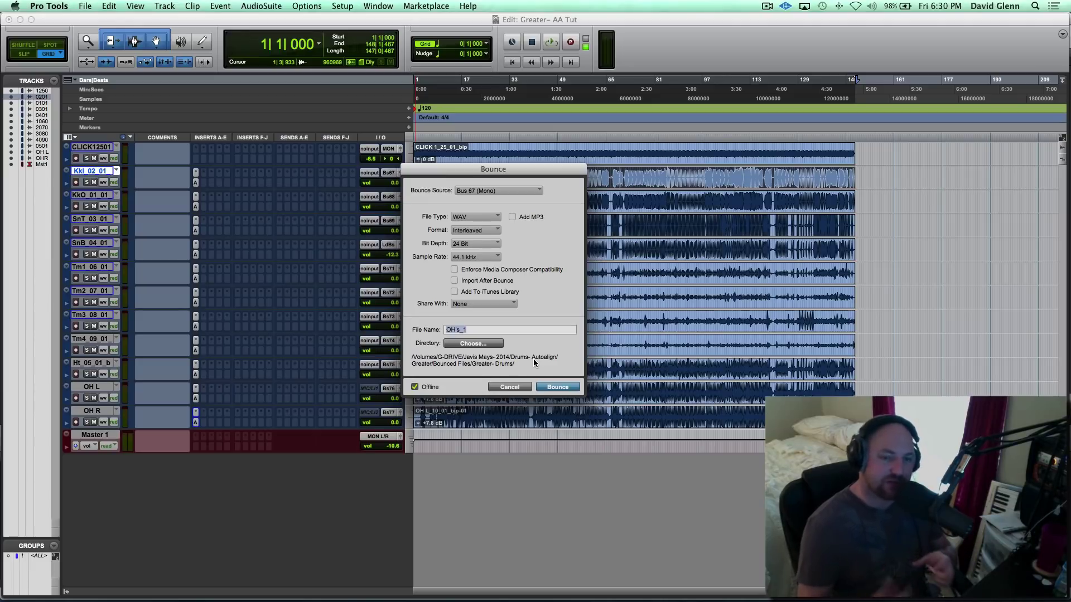
left_click(510, 387)
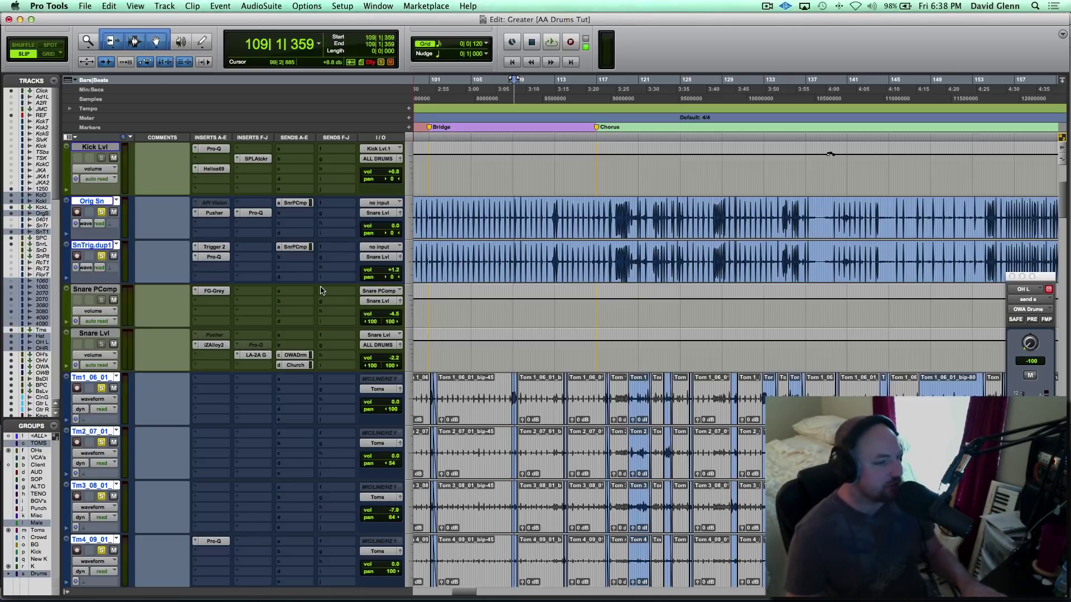
Step: Play the drums of the Greater mix session in the Bridge and set the playback start to bar 112
key("space")
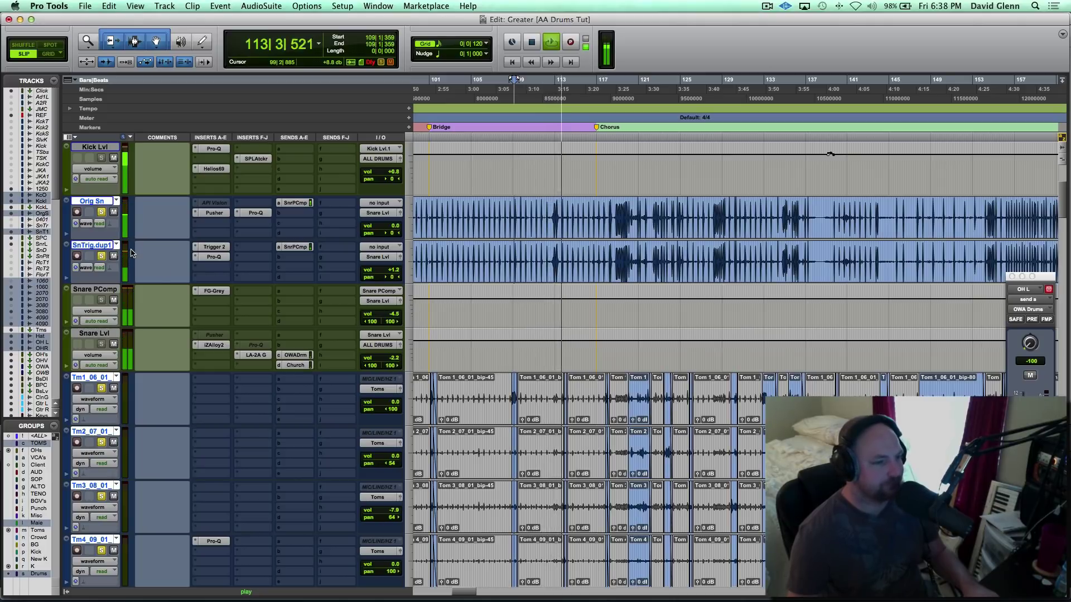
left_click(551, 256)
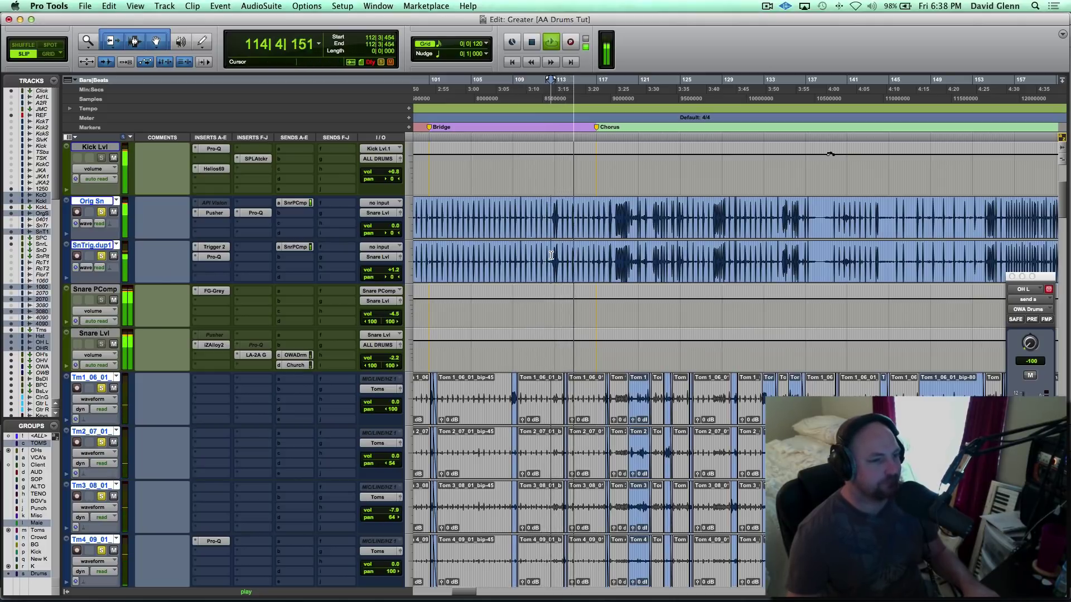
key("space")
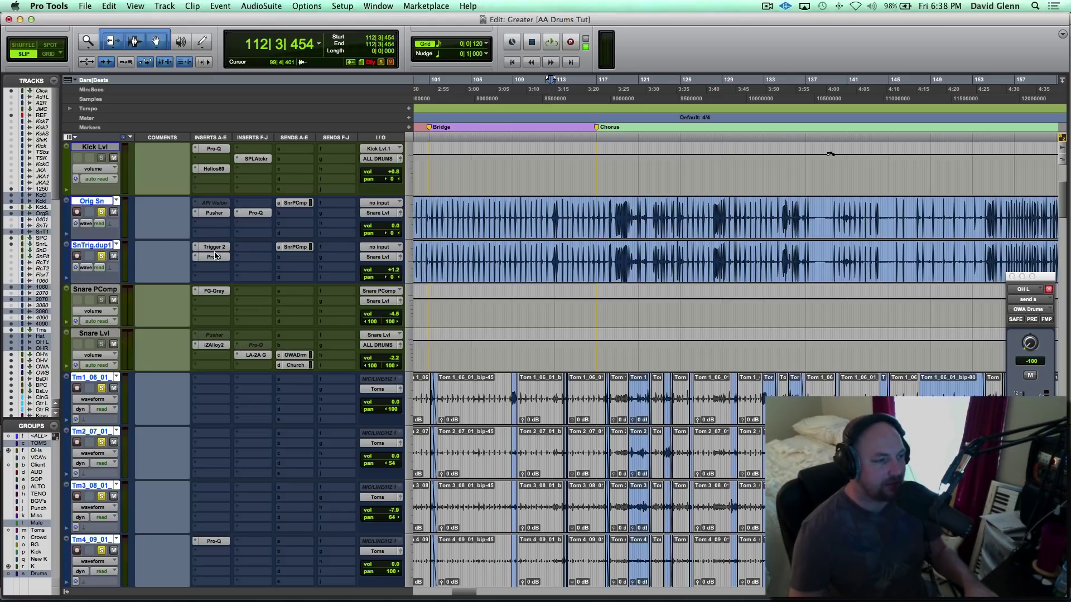
Step: Play from bar 112 and switch the grouped drum tracks to the Orig Sn.01 playlist during playback
left_click(116, 202)
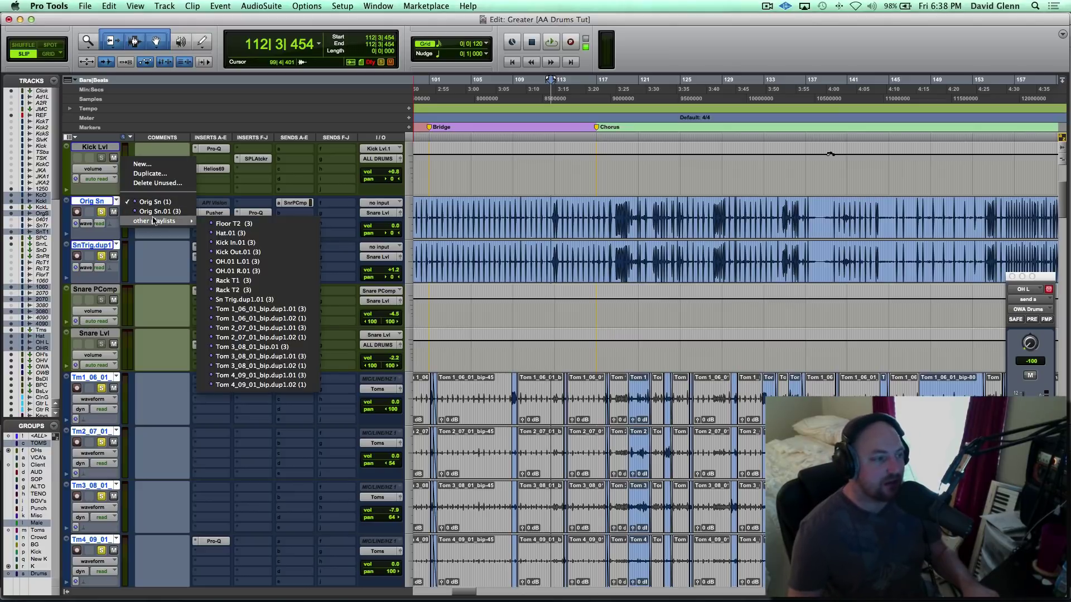
left_click(78, 203)
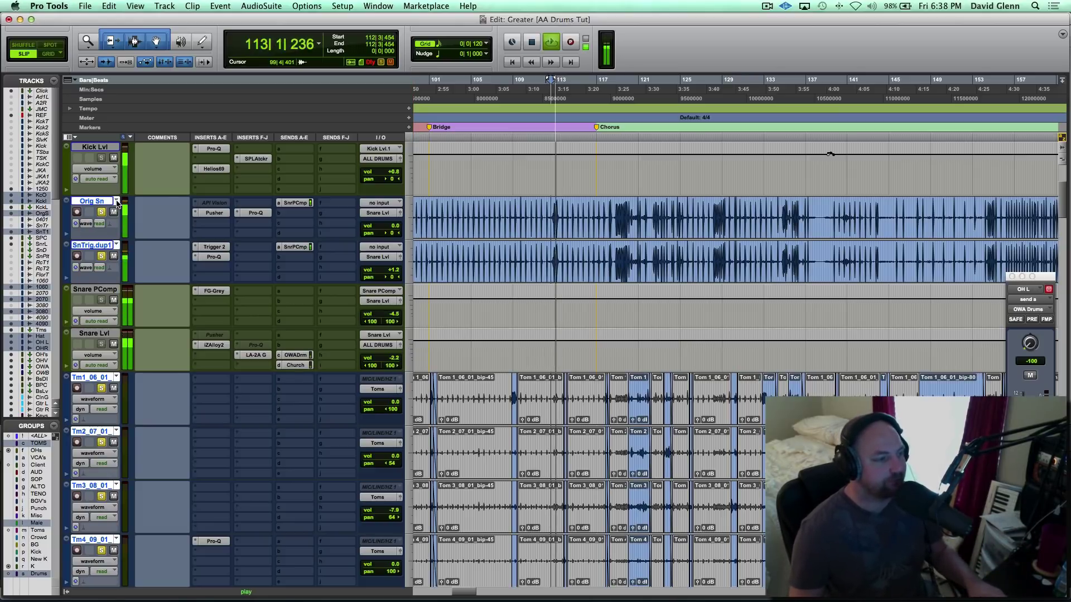
left_click(116, 202)
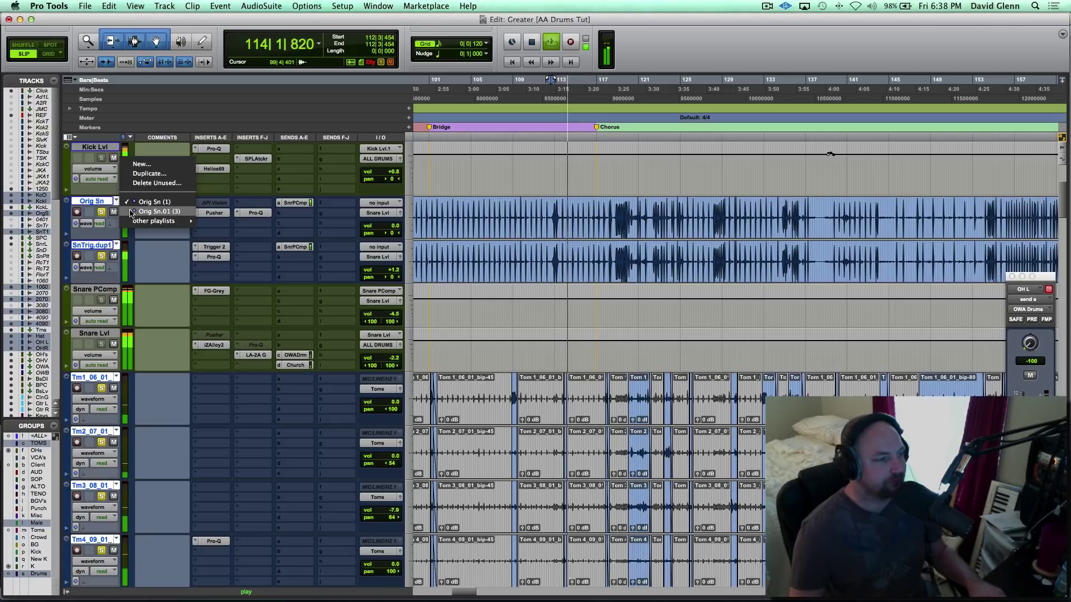
left_click(131, 212)
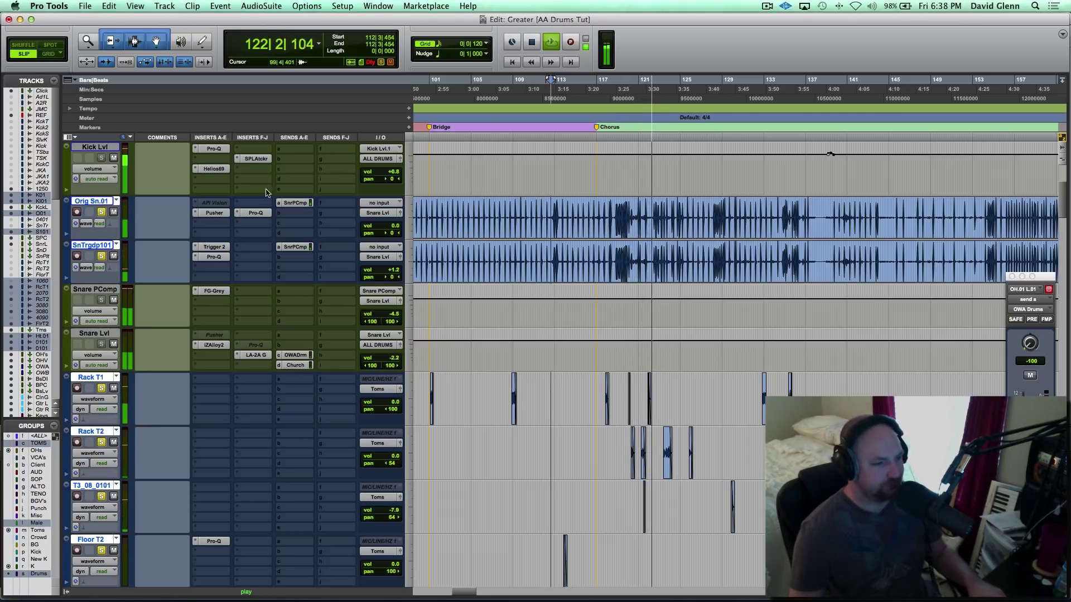
Step: Restart playback from bar 120 in the Chorus and switch the grouped drums to the Orig Sn playlist to compare
left_click(636, 208)
key("space")
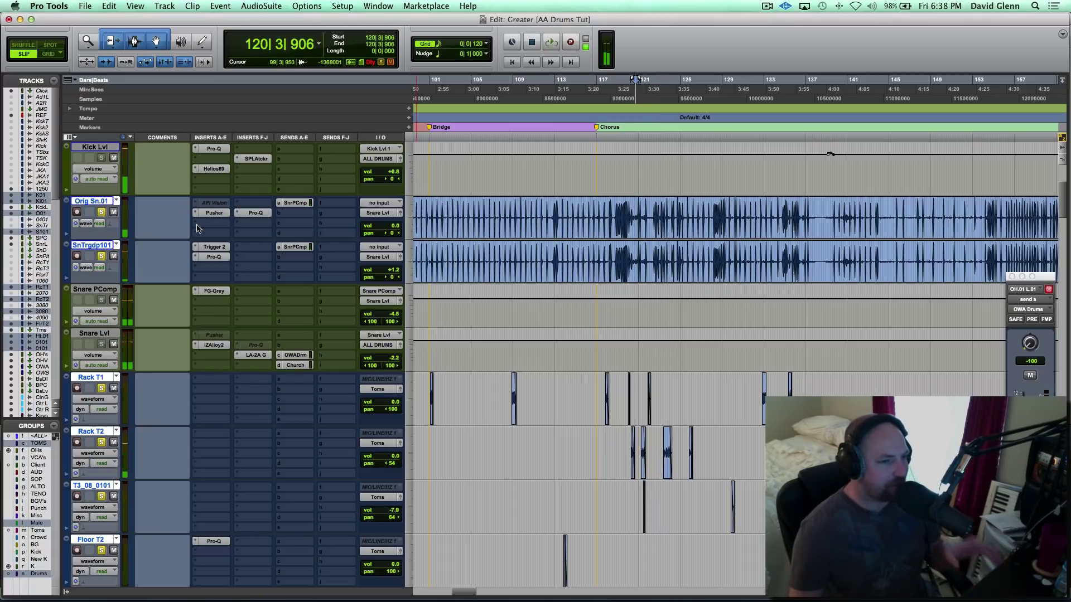
left_click(116, 202)
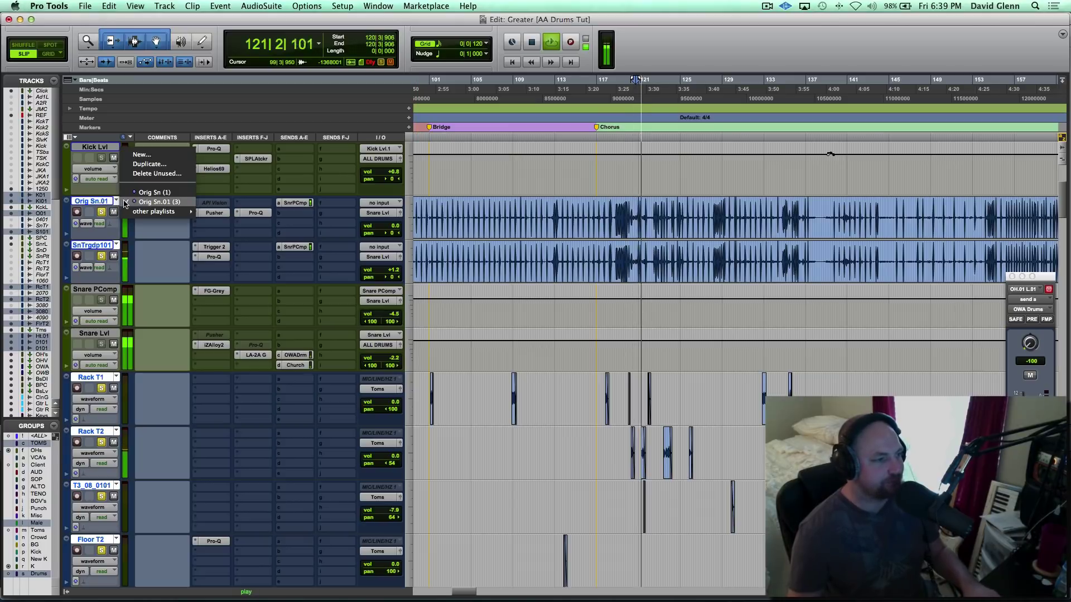
left_click(150, 193)
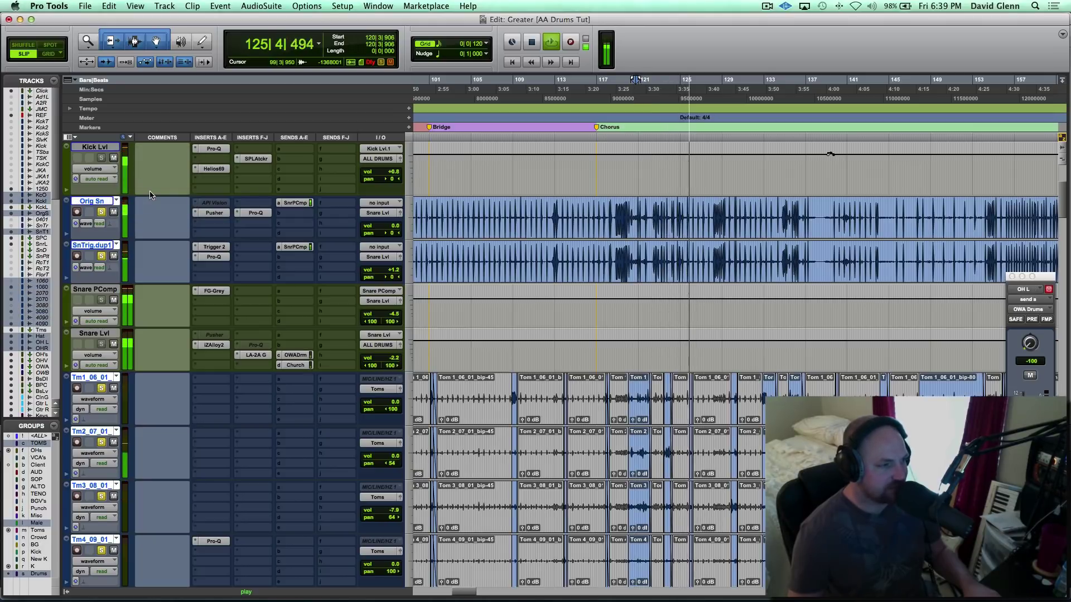
Step: Switch the grouped drums back to the Orig Sn.01 playlist during playback, listen, and stop
left_click(116, 202)
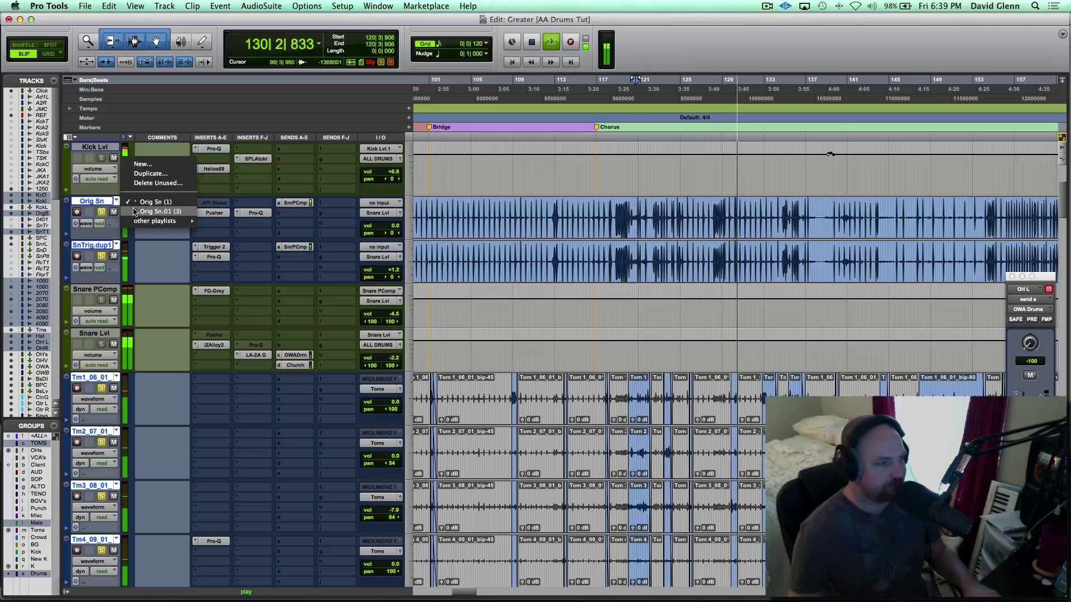
left_click(134, 212)
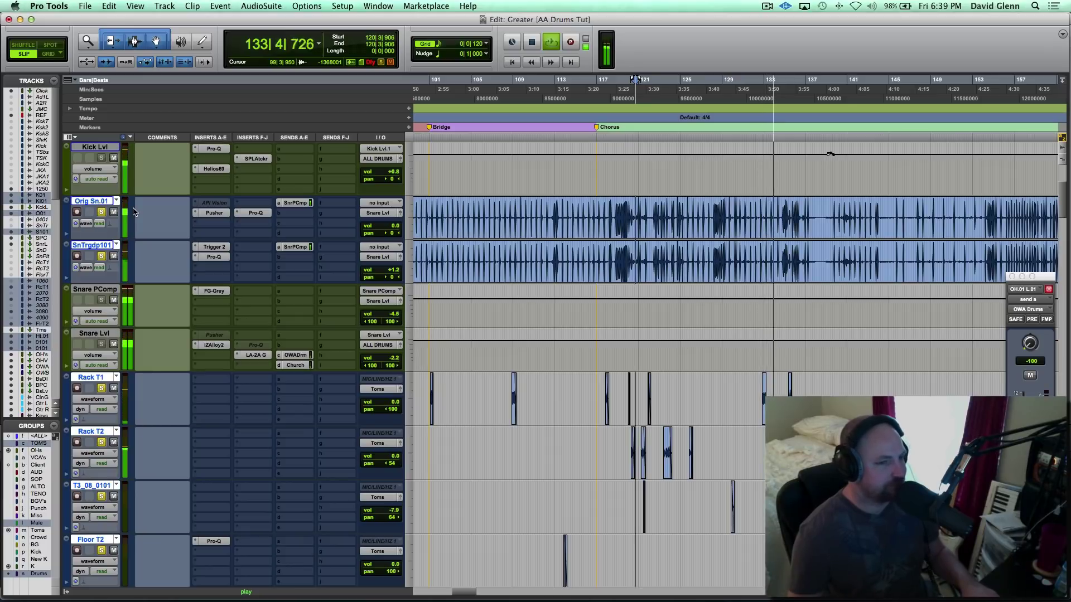
key("space")
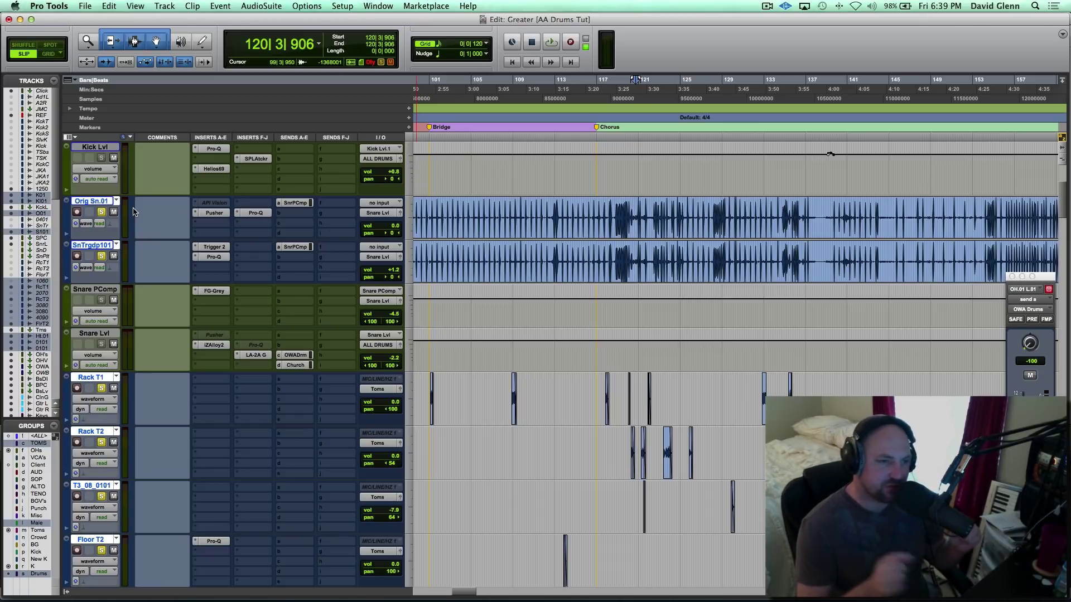
Step: Mute the snare trigger track and set the grouped drums to the Orig Sn playlist
left_click(114, 256)
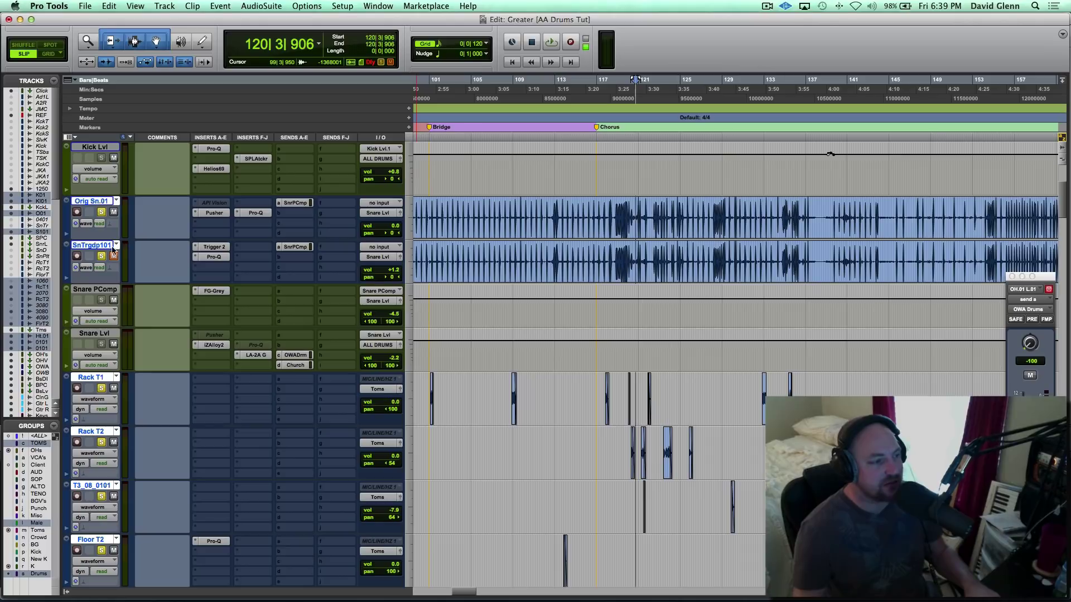
left_click(117, 202)
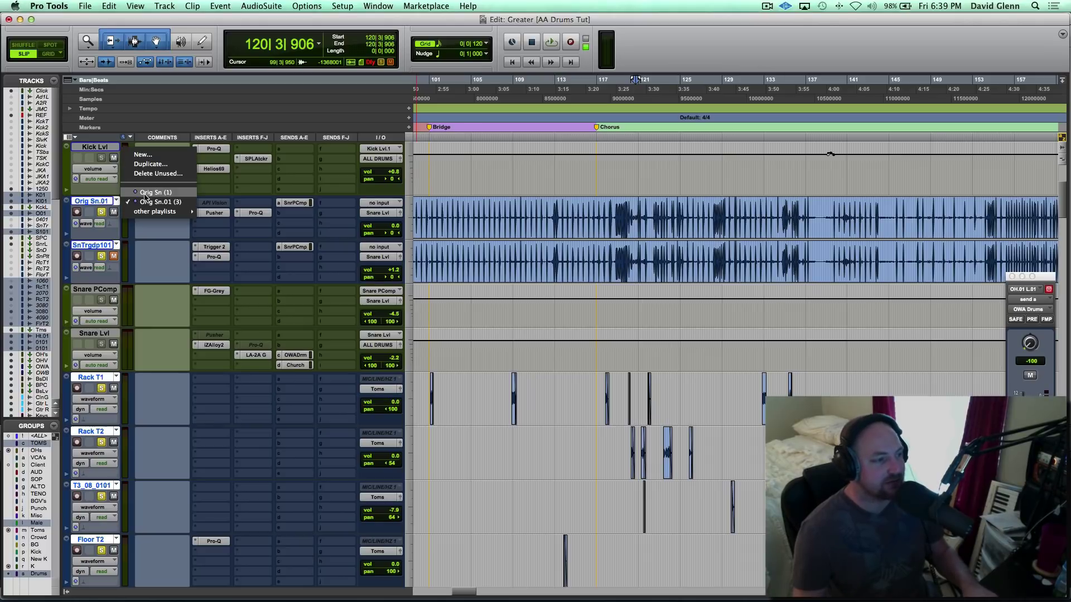
left_click(145, 195)
Step: Play from bar 98 just before the Bridge and switch the grouped drum tracks to the Orig Sn.01 playlist during playback
scroll(503, 280, "left", 5)
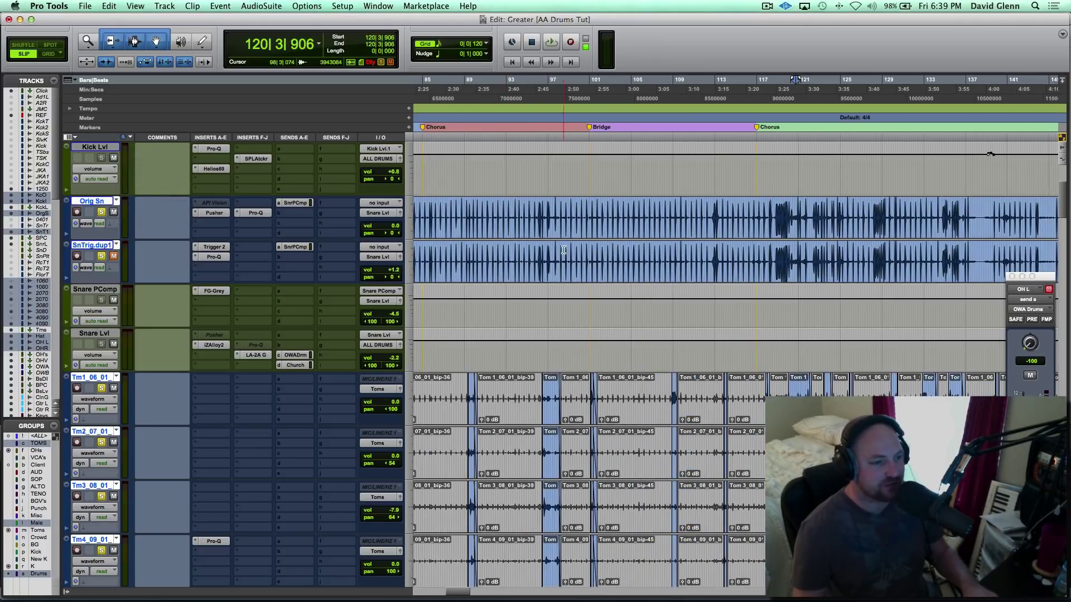
left_click(561, 251)
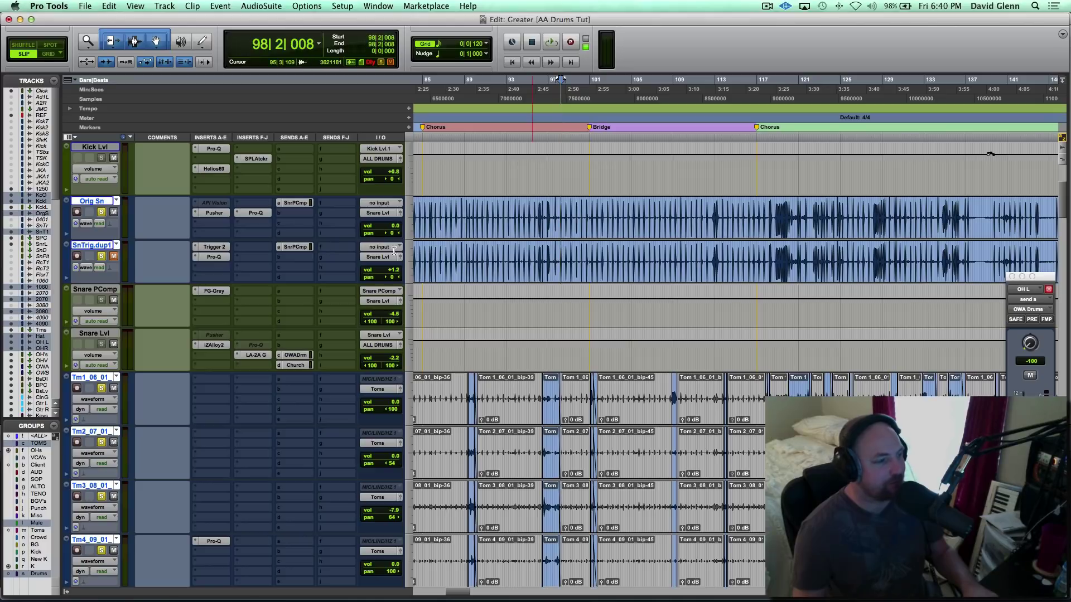
left_click(116, 201)
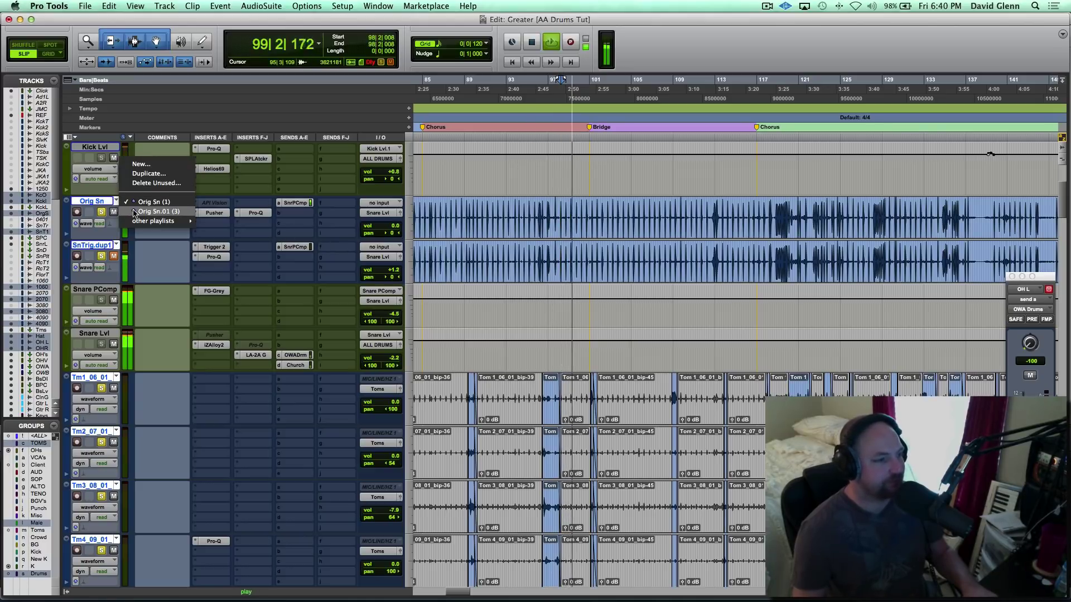
left_click(167, 213)
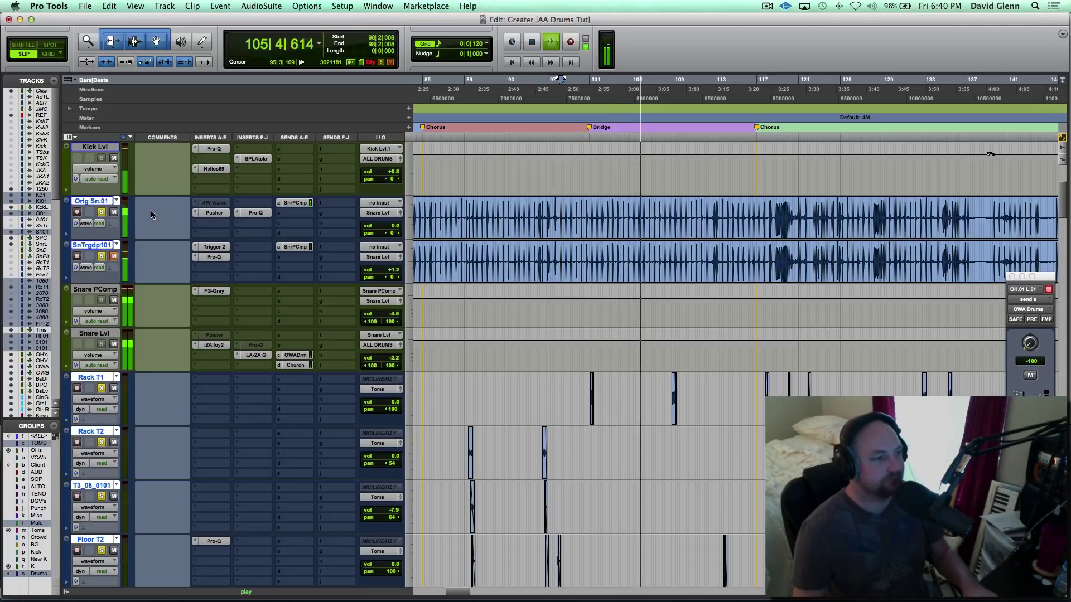
Step: Compare the grouped drums on the Orig Sn playlist during the Bridge, then return them to Orig Sn.01 and stop playback
left_click(117, 201)
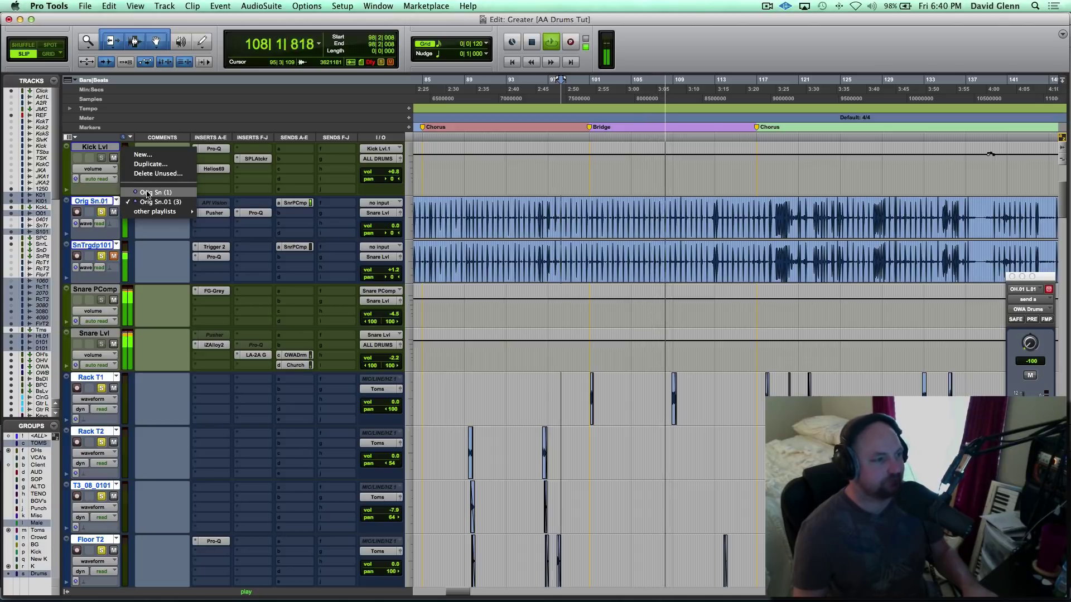
left_click(147, 193)
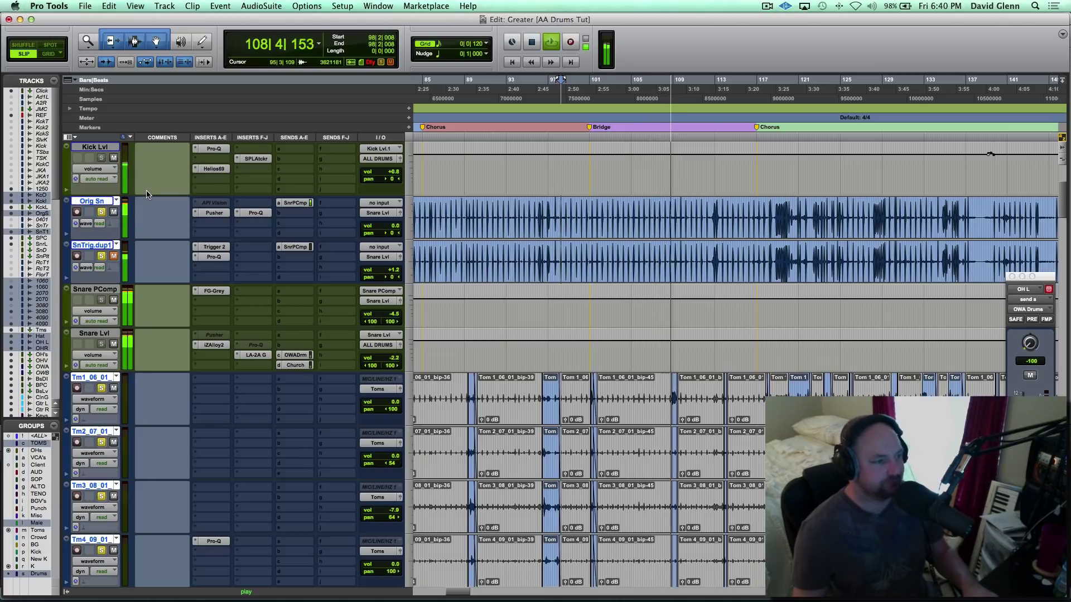
left_click(116, 202)
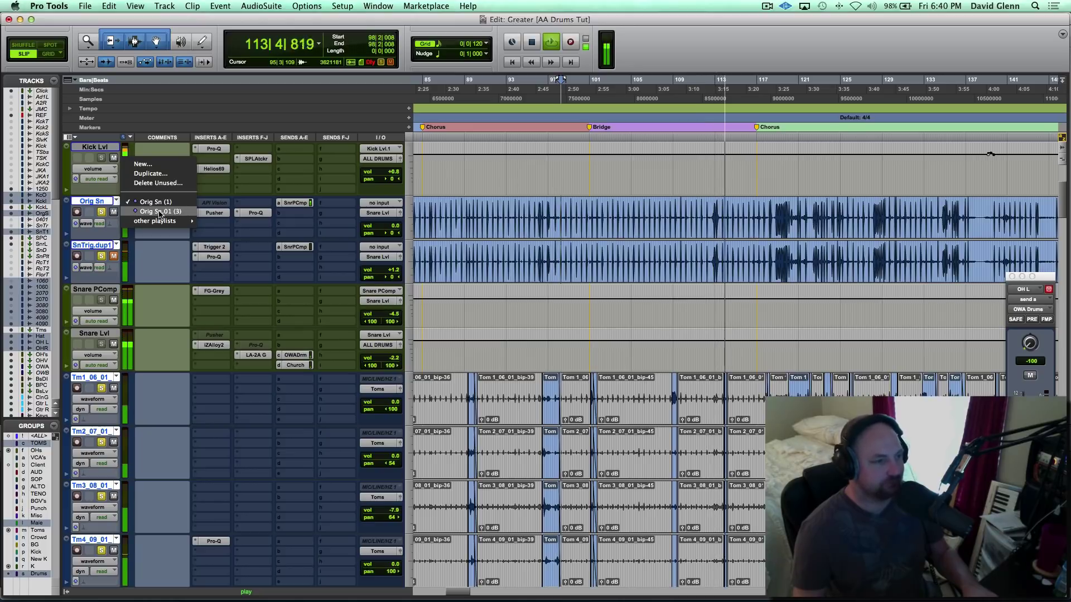
left_click(159, 212)
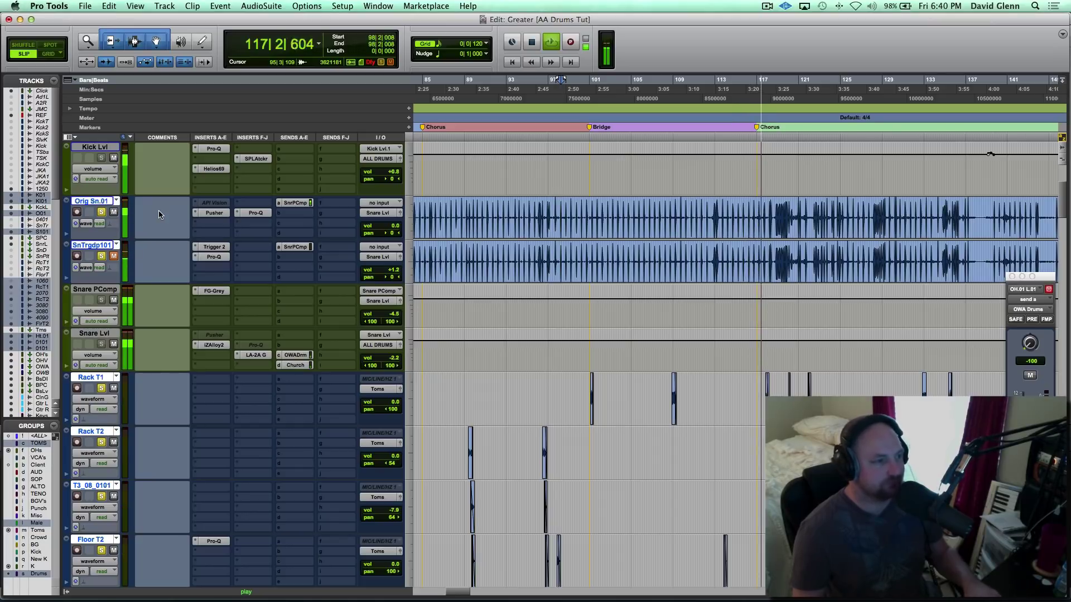
key("space")
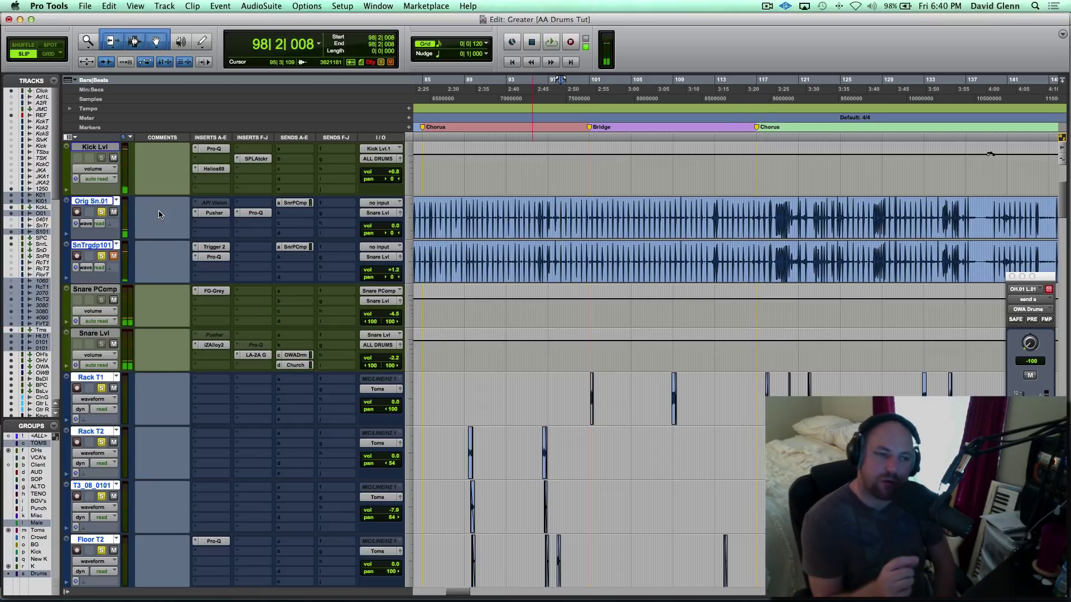